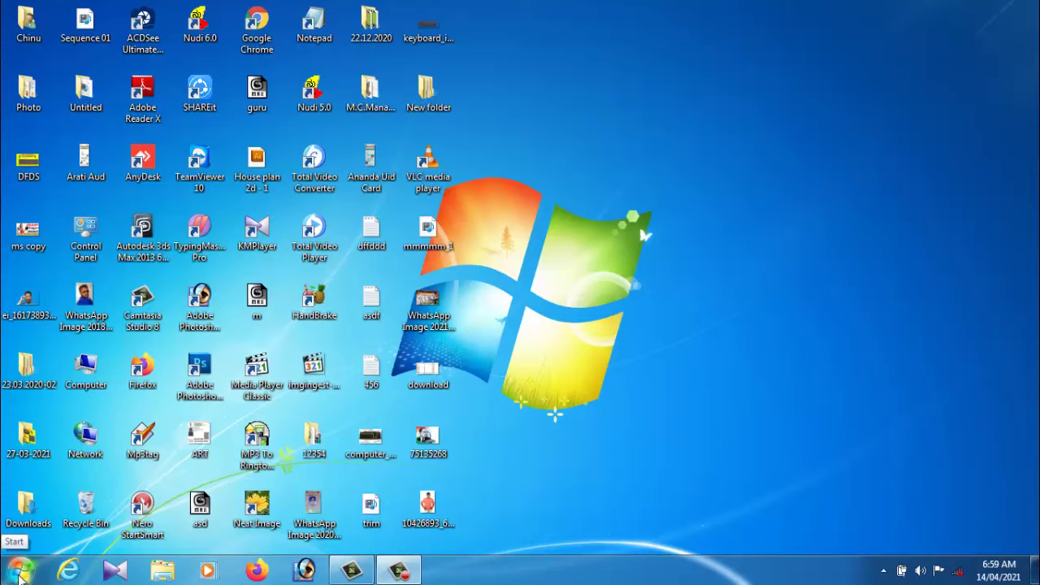
Launch Adobe Photoshop 7.0 from the Start menu's All Programs list.
{"action": "left_click", "coordinate": [22, 574]}
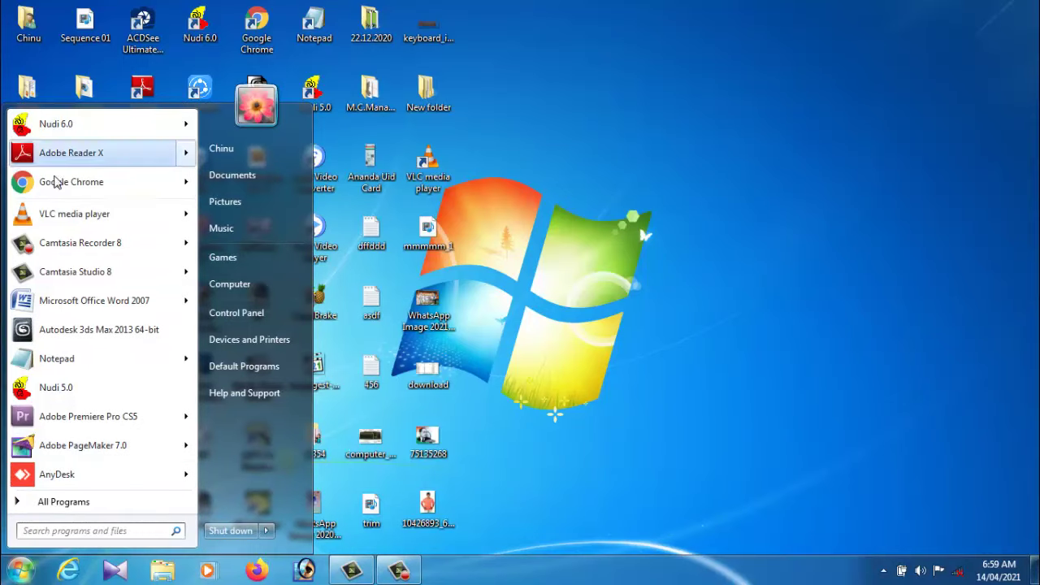
{"action": "left_click", "coordinate": [59, 503]}
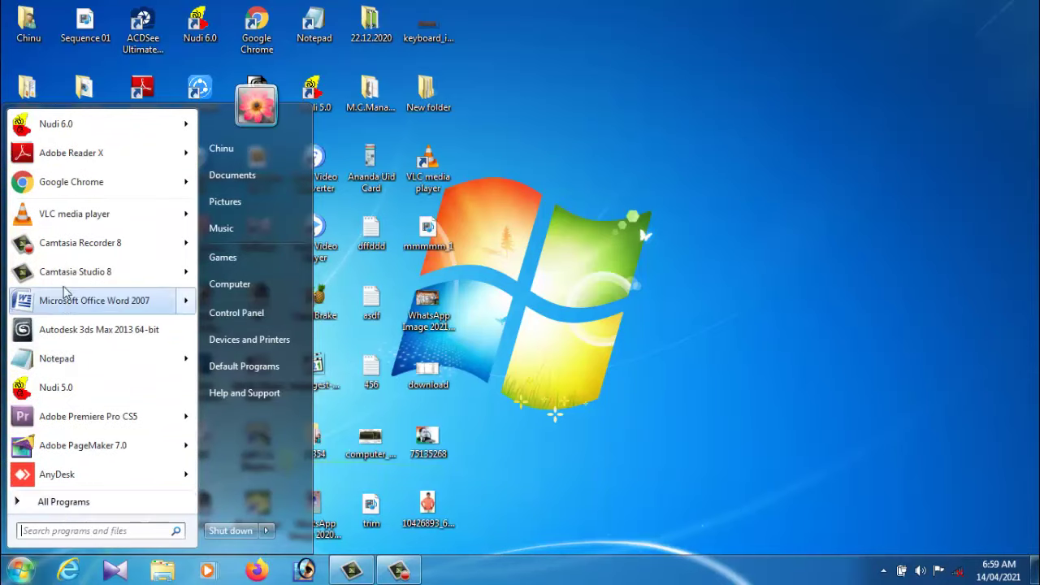
{"action": "left_click", "coordinate": [49, 503]}
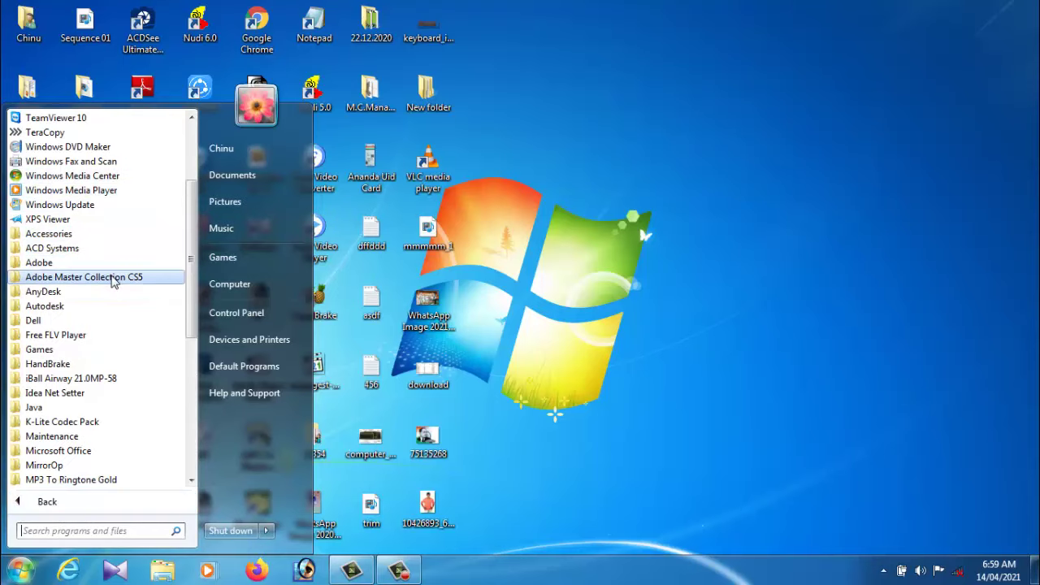
{"action": "scroll", "coordinate": [112, 300], "scroll_direction": "down", "scroll_amount": 3}
{"action": "scroll", "coordinate": [109, 341], "scroll_direction": "down", "scroll_amount": 3}
{"action": "scroll", "coordinate": [110, 347], "scroll_direction": "down", "scroll_amount": 2}
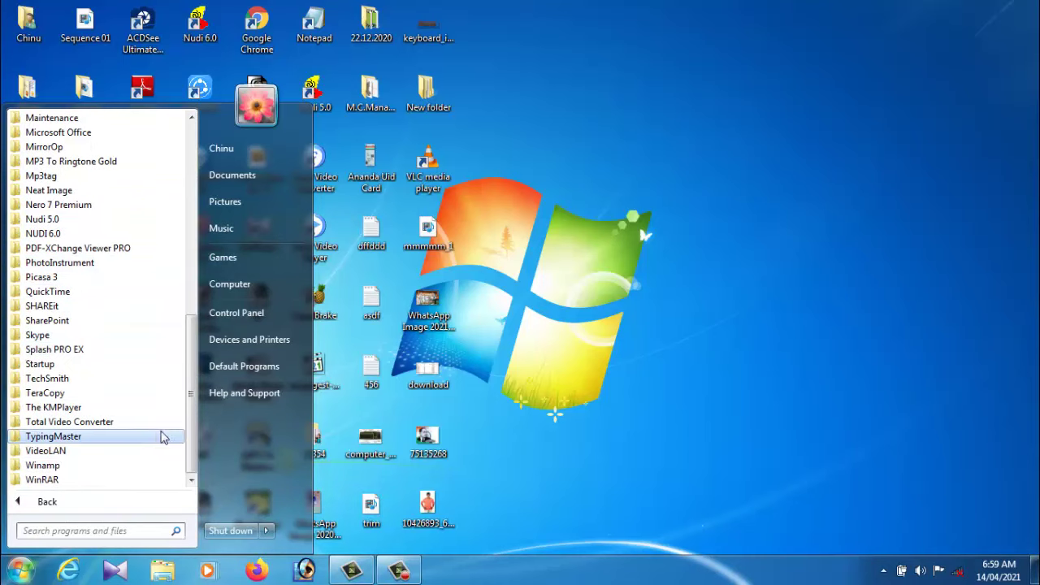
{"action": "left_click_drag", "start_coordinate": [186, 453], "coordinate": [182, 260]}
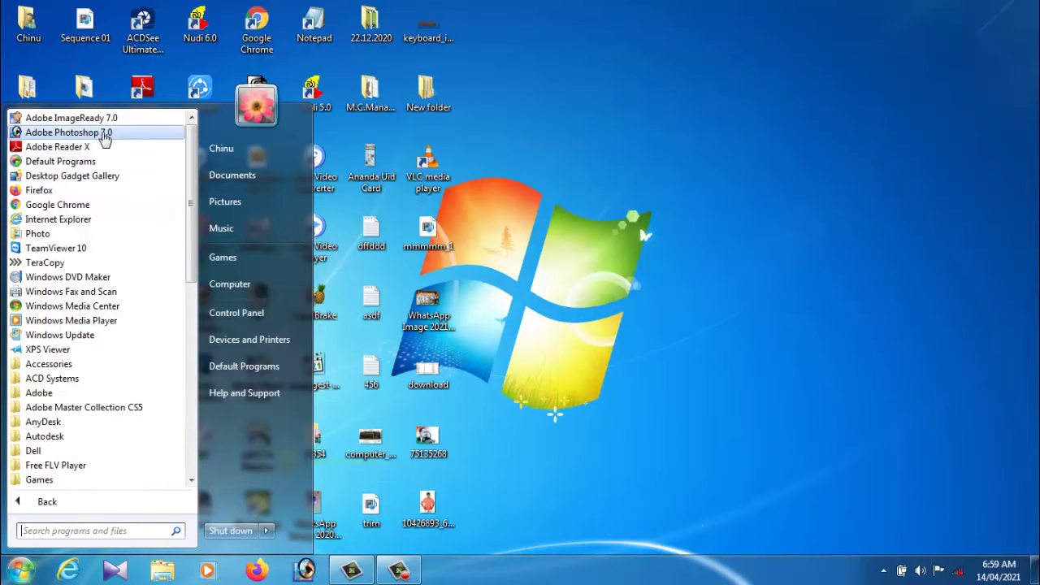
{"action": "left_click", "coordinate": [104, 139]}
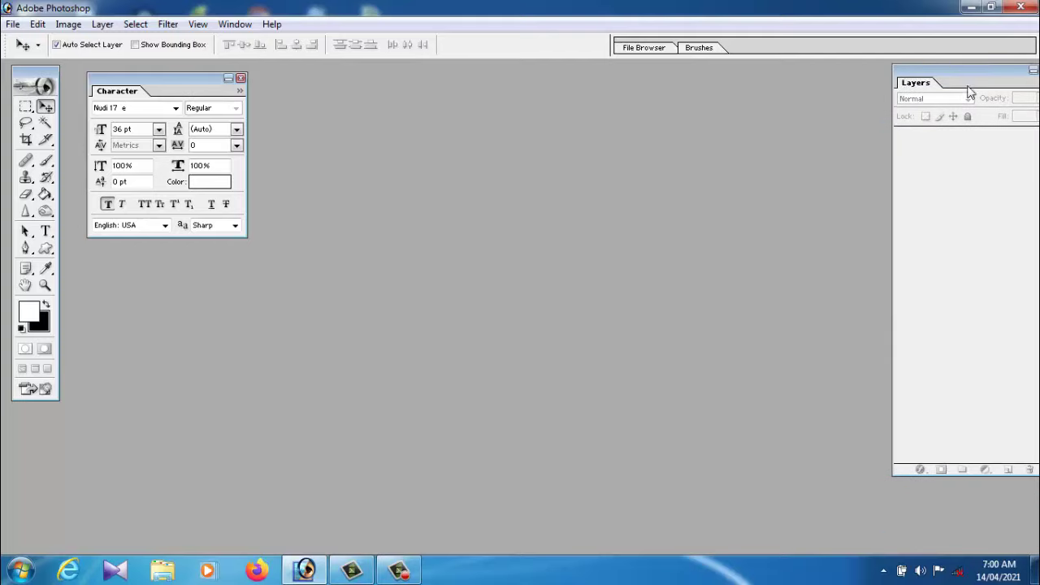
Open the photo of the man in the orange shirt from the Desktop.
{"action": "left_click", "coordinate": [14, 26]}
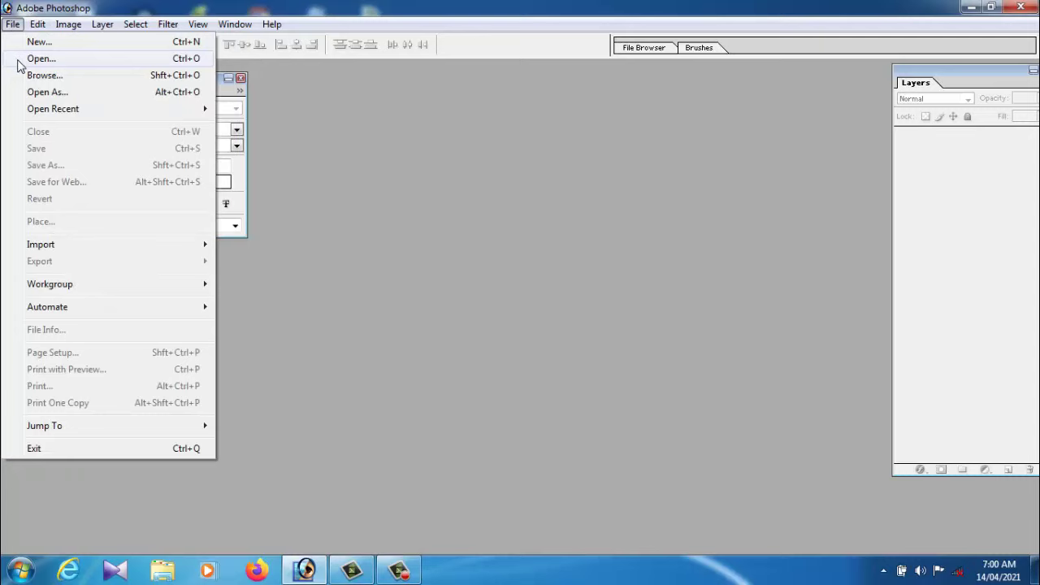
{"action": "left_click", "coordinate": [20, 64]}
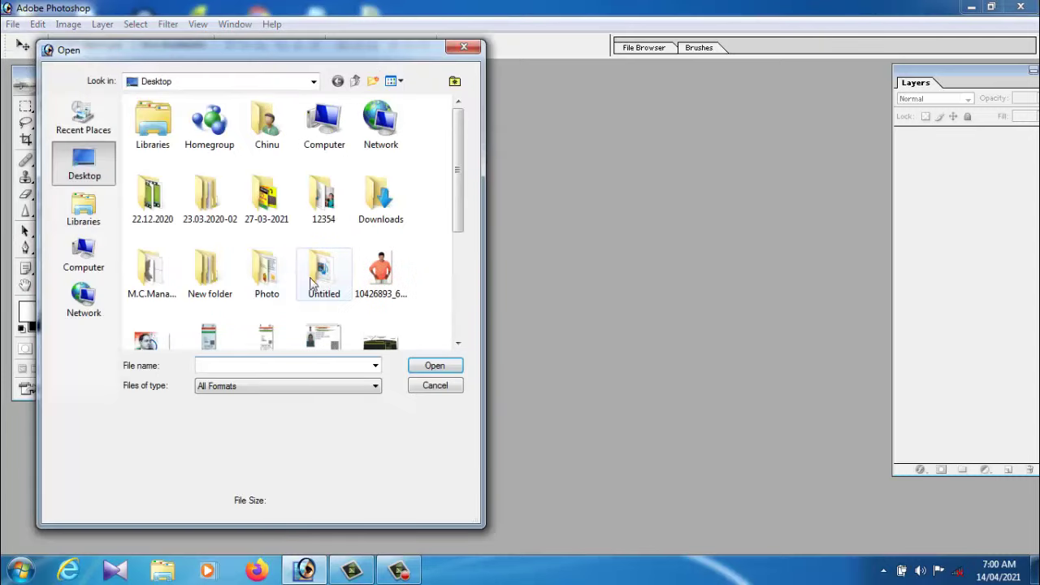
{"action": "left_click", "coordinate": [184, 84]}
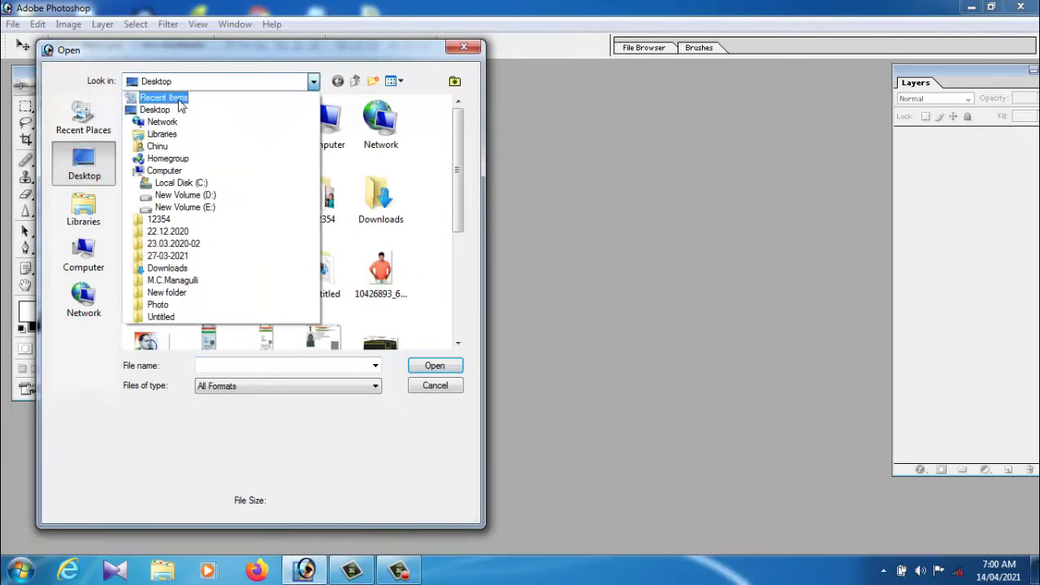
{"action": "left_click", "coordinate": [165, 110]}
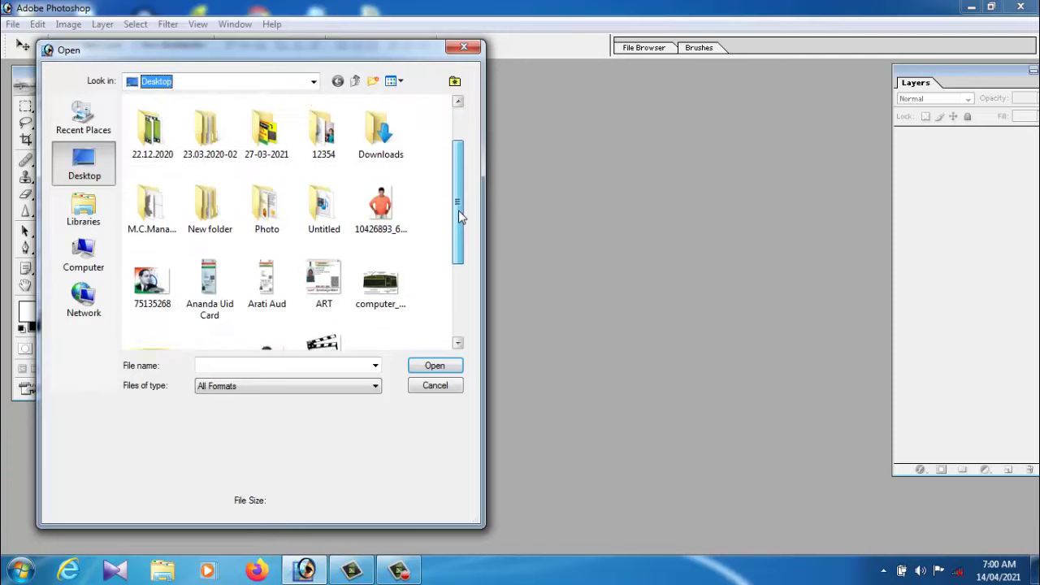
{"action": "left_click_drag", "start_coordinate": [458, 177], "coordinate": [458, 229]}
{"action": "left_click", "coordinate": [382, 168]}
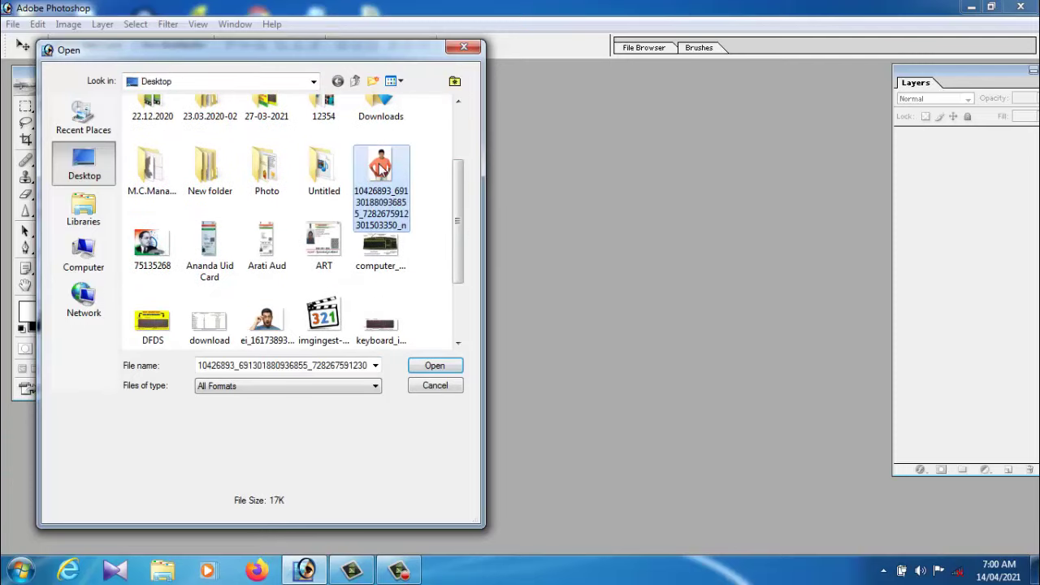
{"action": "left_click", "coordinate": [448, 365]}
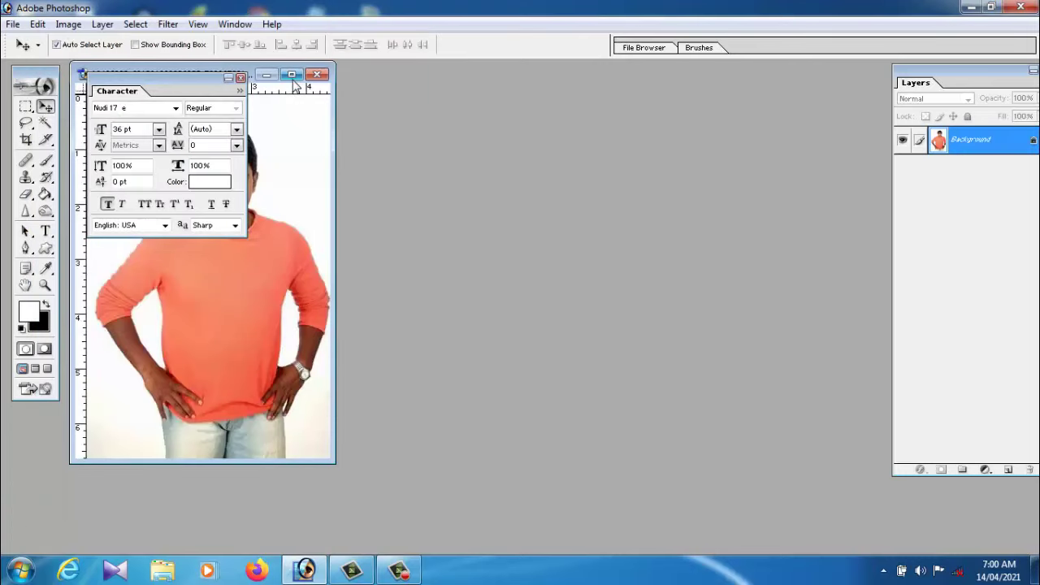
Maximize the photo's document window and select the Crop tool.
{"action": "double_click", "coordinate": [297, 79]}
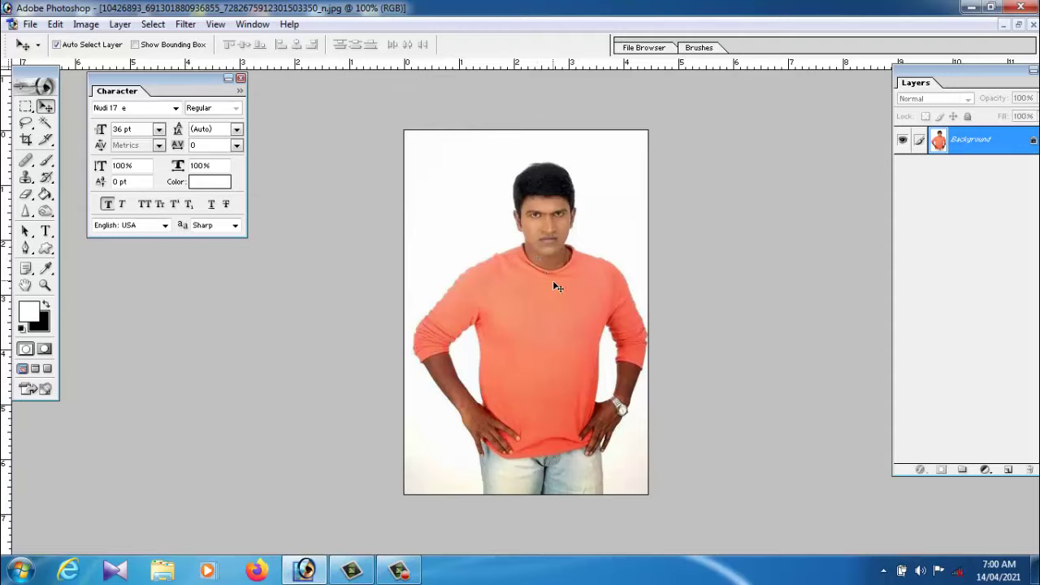
{"action": "left_click", "coordinate": [27, 140]}
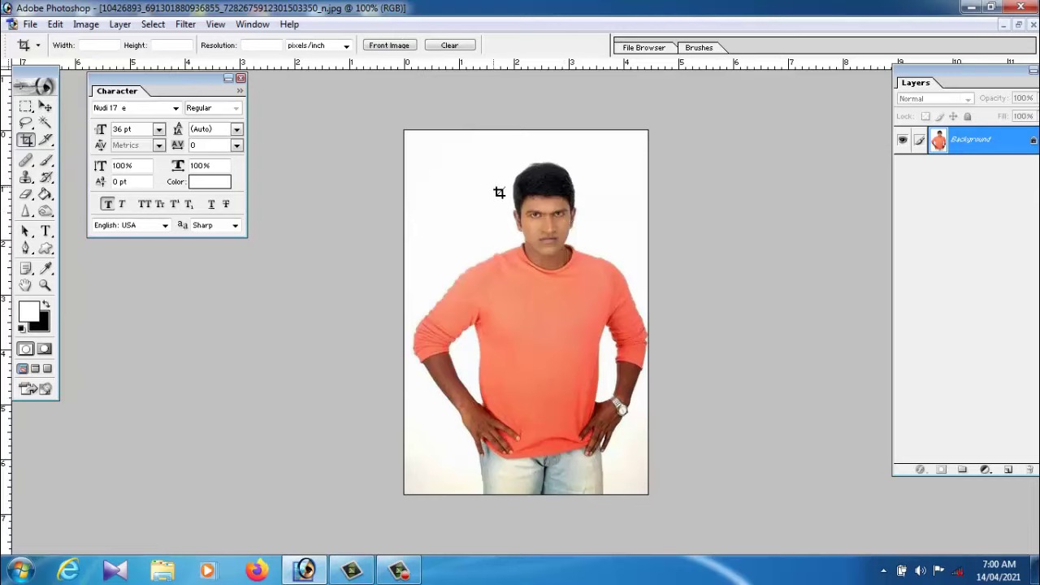
{"action": "left_click", "coordinate": [46, 108]}
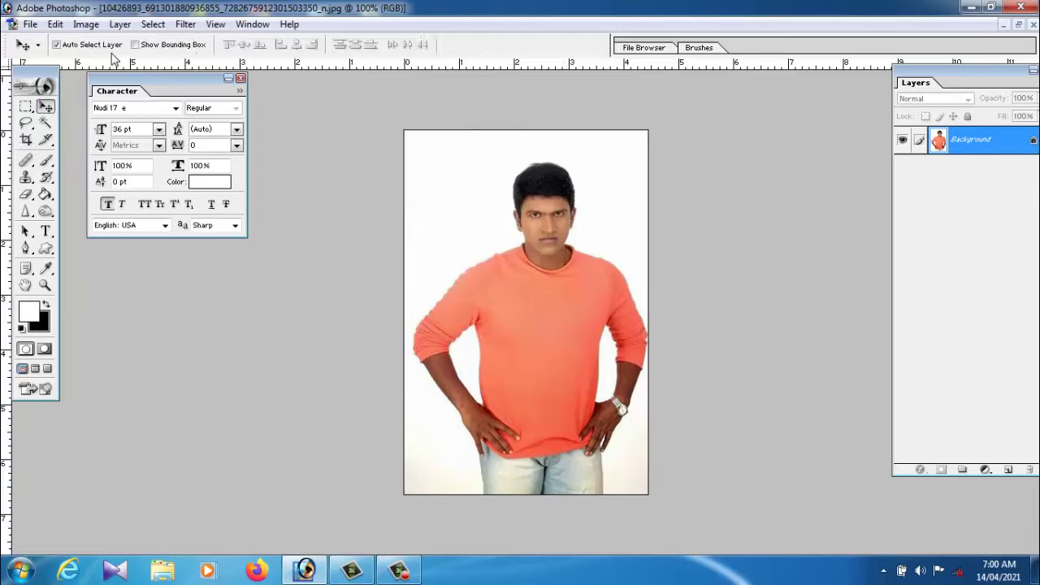
{"action": "left_click", "coordinate": [26, 139]}
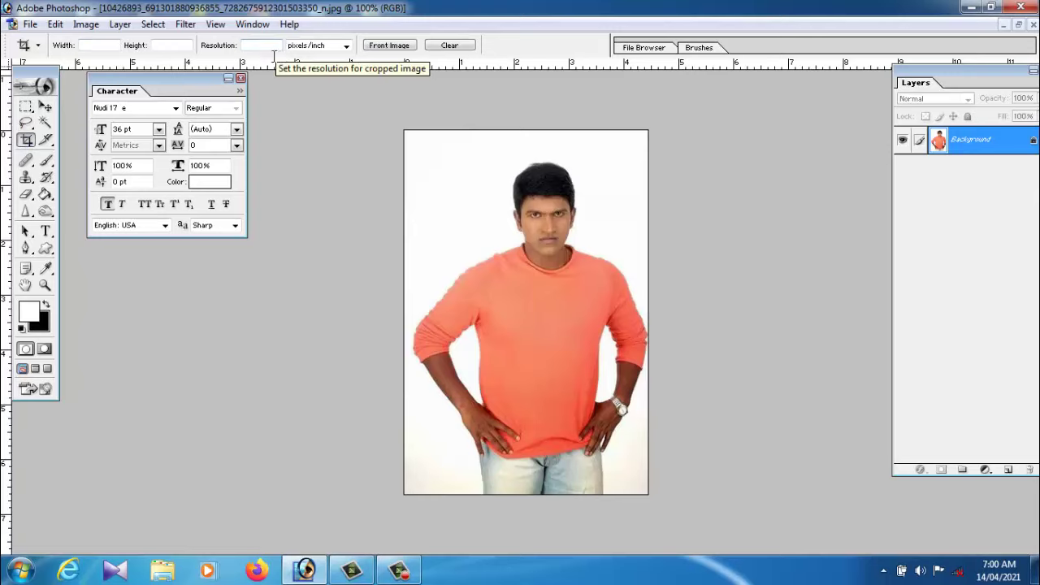
Try entering crop width, height and resolution values, dismissing the invalid-entry error.
{"action": "left_click", "coordinate": [111, 46]}
{"action": "type", "text": "ghgh"}
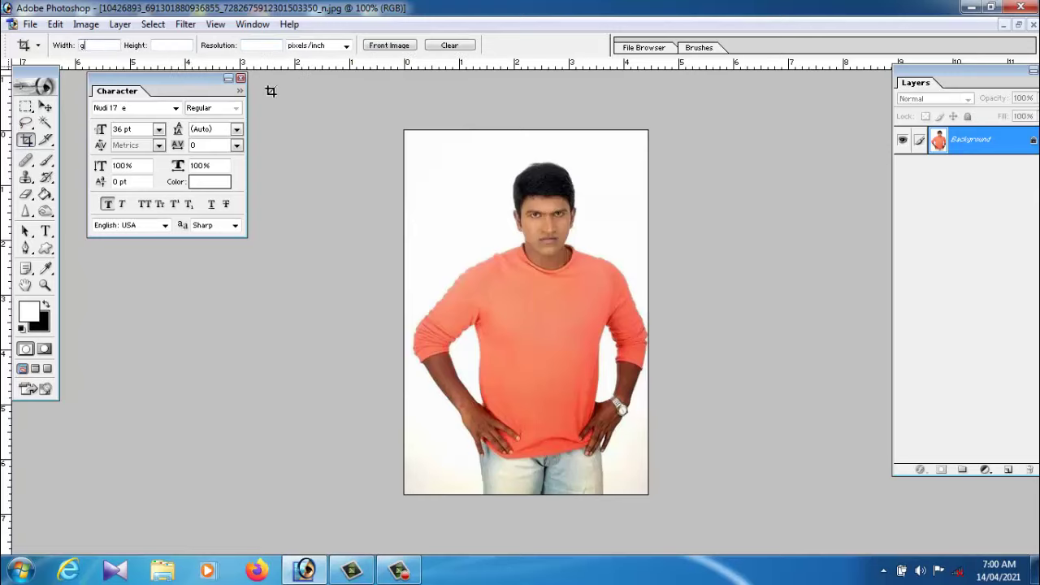
{"action": "key", "text": "Return"}
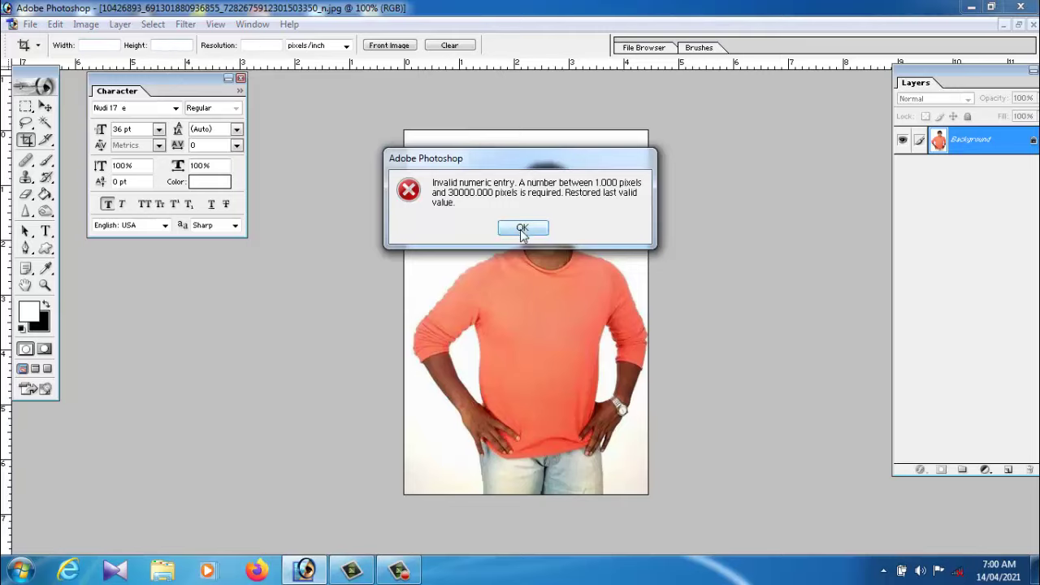
{"action": "left_click", "coordinate": [522, 228]}
{"action": "left_click", "coordinate": [182, 48]}
{"action": "type", "text": "44"}
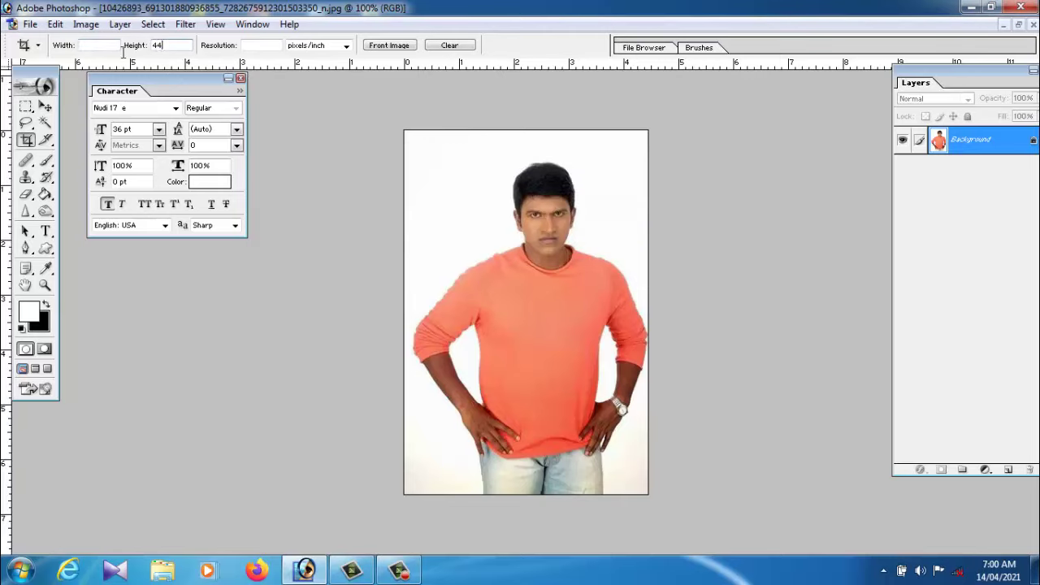
{"action": "left_click", "coordinate": [119, 49]}
{"action": "type", "text": "5"}
{"action": "left_click", "coordinate": [277, 48]}
{"action": "type", "text": "5345"}
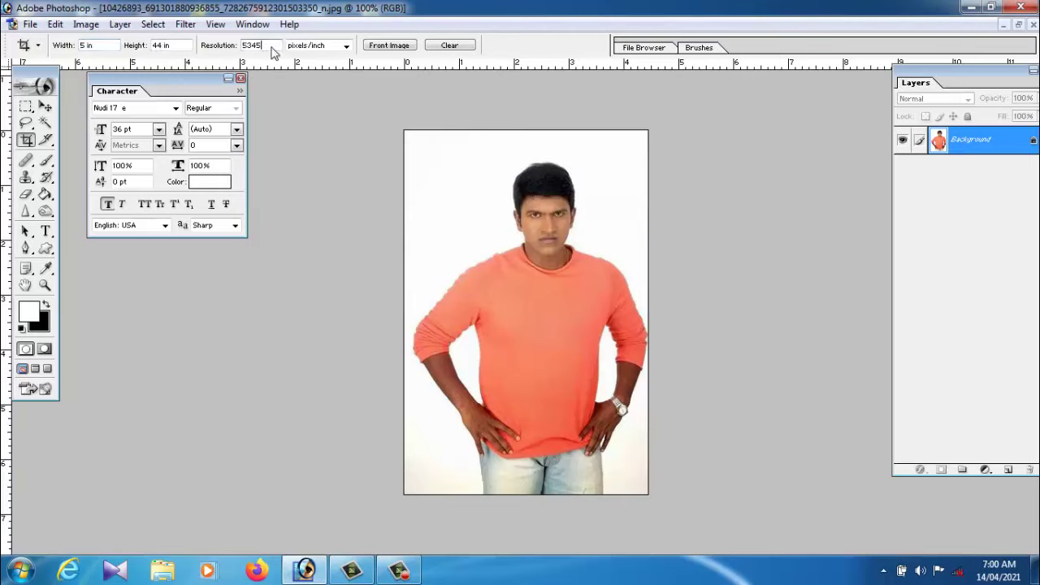
Clear the crop fields and set width 1.5 in, height 2 in, resolution 300.
{"action": "left_click", "coordinate": [448, 47]}
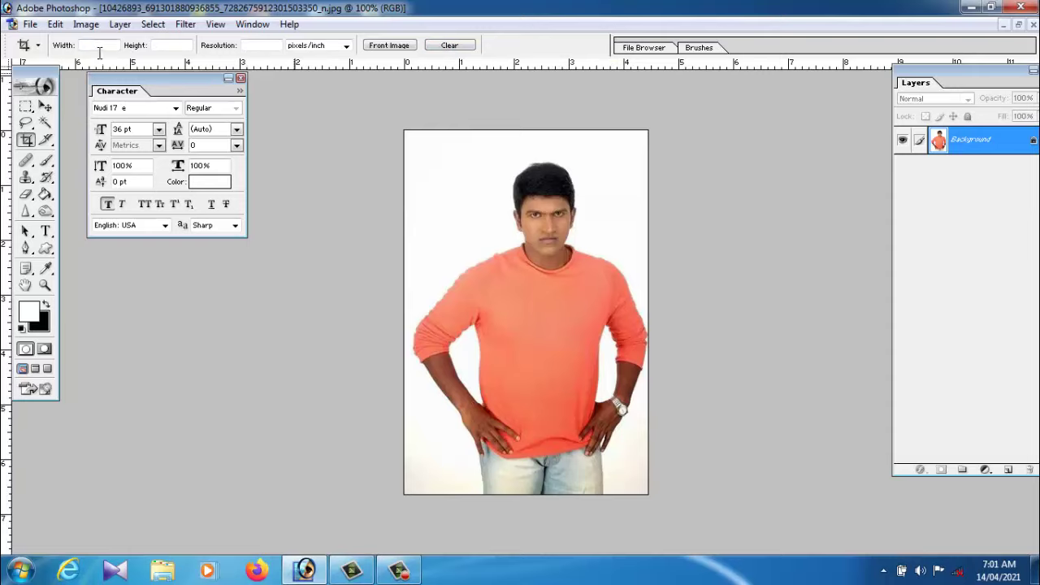
{"action": "type", "text": ".5"}
{"action": "left_click", "coordinate": [176, 52]}
{"action": "type", "text": "2"}
{"action": "left_click", "coordinate": [266, 52]}
{"action": "type", "text": "300"}
Redraw the crop frame around the face and shoulders and apply the 1.5 × 2 in crop.
{"action": "left_click_drag", "start_coordinate": [457, 161], "coordinate": [575, 318]}
{"action": "mouse_move", "coordinate": [773, 324]}
{"action": "left_mouse_down"}
{"action": "mouse_move", "coordinate": [741, 319]}
{"action": "mouse_move", "coordinate": [753, 343]}
{"action": "left_mouse_up"}
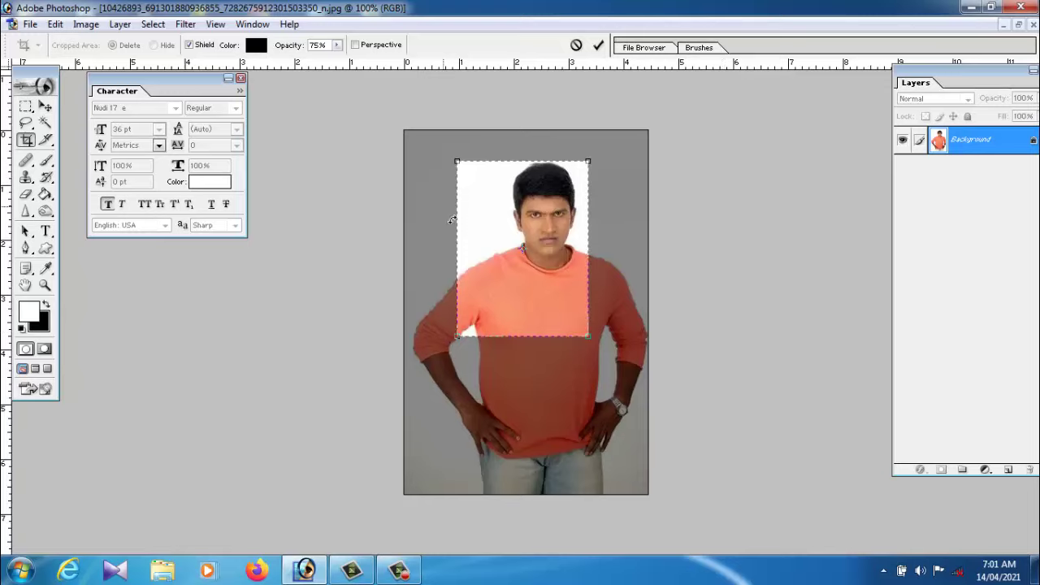
{"action": "left_click_drag", "start_coordinate": [497, 241], "coordinate": [494, 235]}
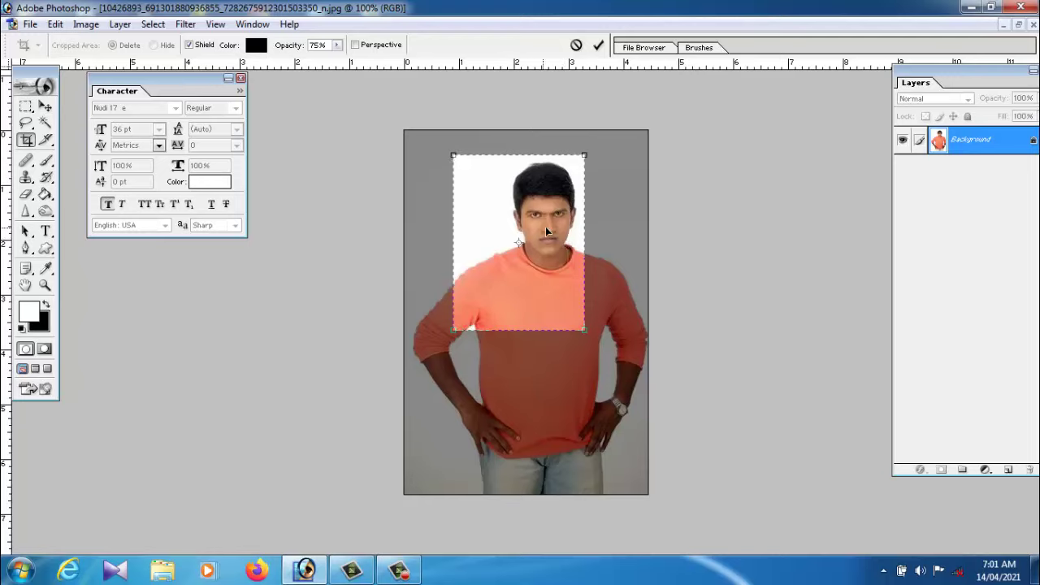
{"action": "key", "text": "Escape"}
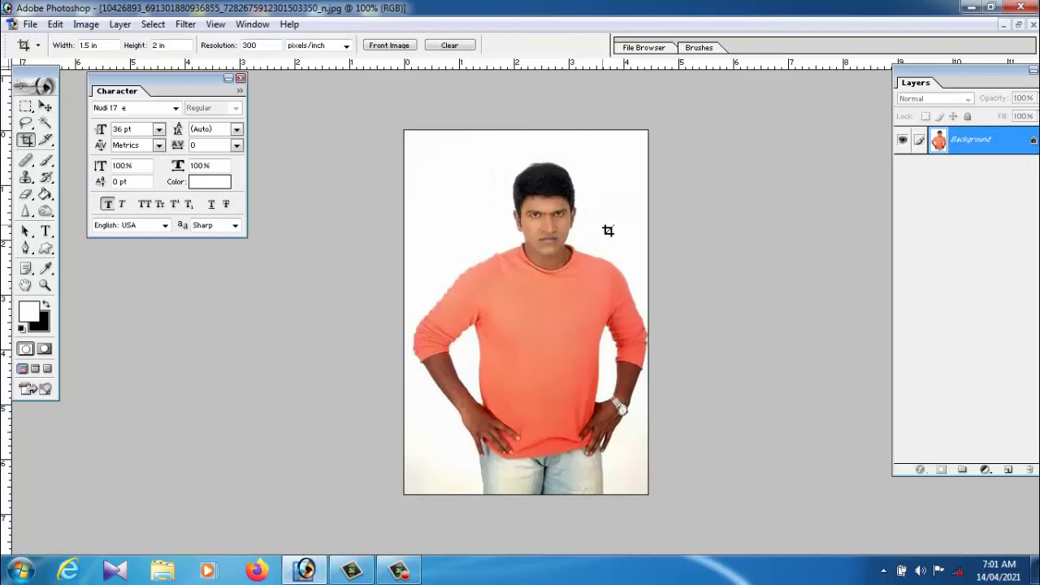
{"action": "left_click_drag", "start_coordinate": [493, 177], "coordinate": [510, 195]}
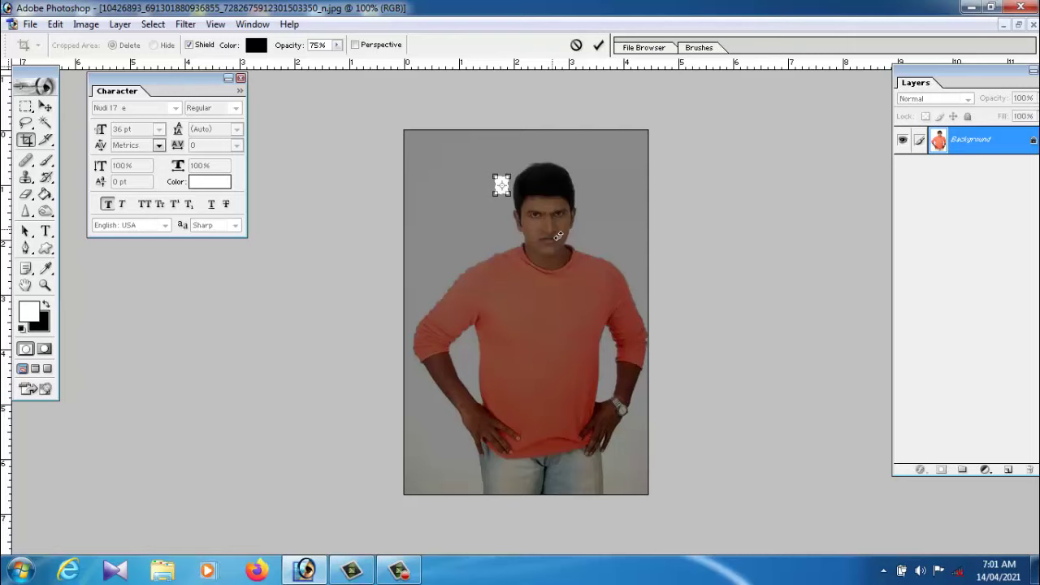
{"action": "key", "text": "Escape"}
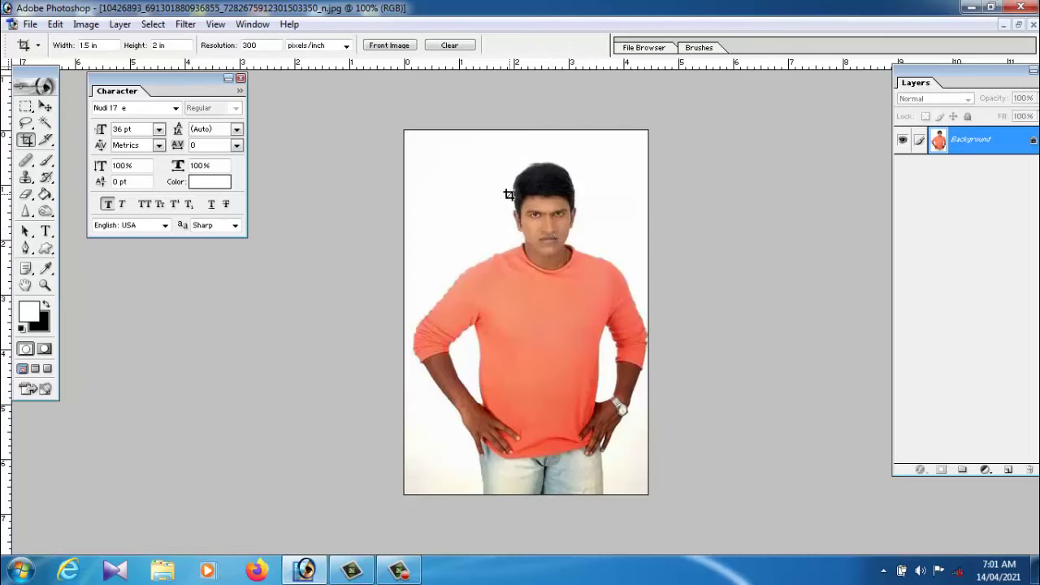
{"action": "left_click_drag", "start_coordinate": [515, 189], "coordinate": [602, 318]}
{"action": "key", "text": "Up"}
{"action": "key", "text": "Up"}
{"action": "key", "text": "Up"}
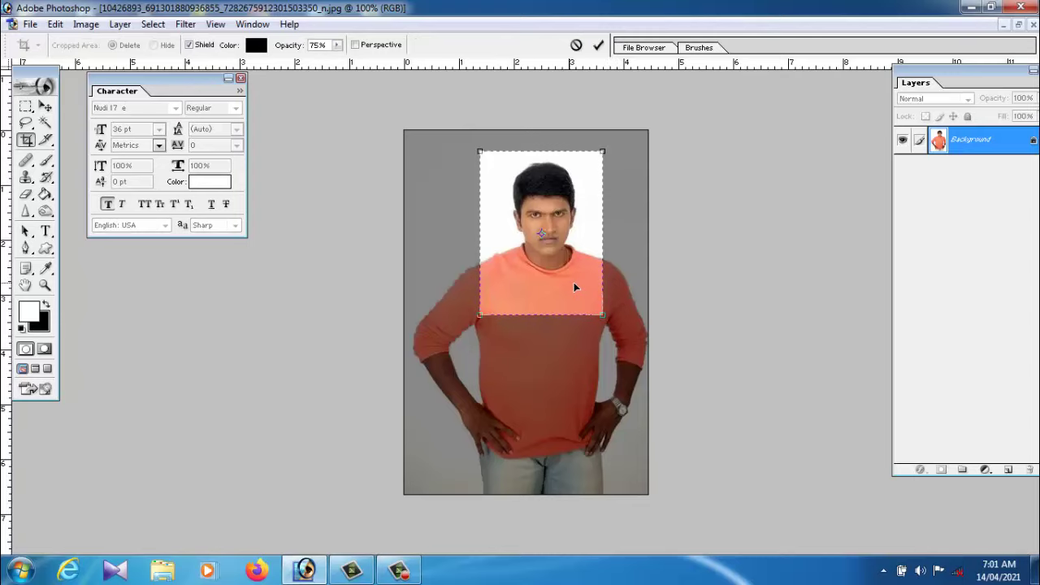
{"action": "key", "text": "Return"}
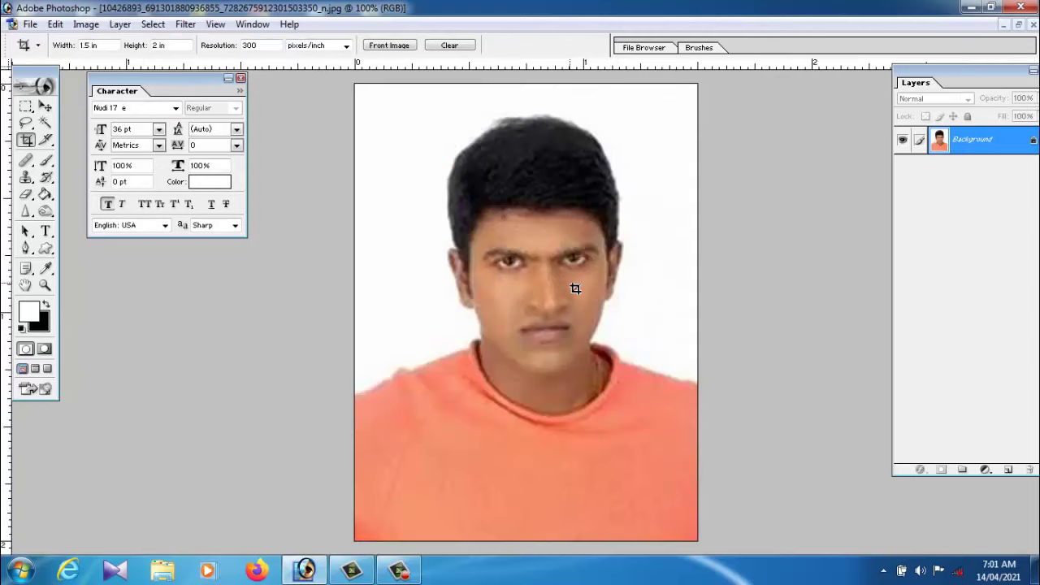
Create a new blank 300 pixels/inch document from the 4 x 6 preset.
{"action": "left_click", "coordinate": [30, 24]}
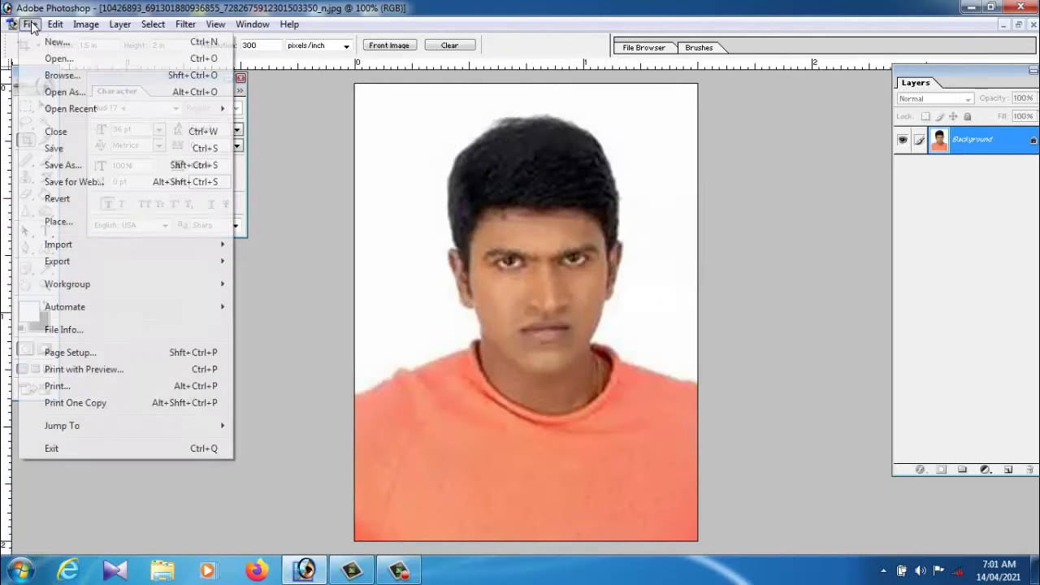
{"action": "left_click", "coordinate": [35, 43]}
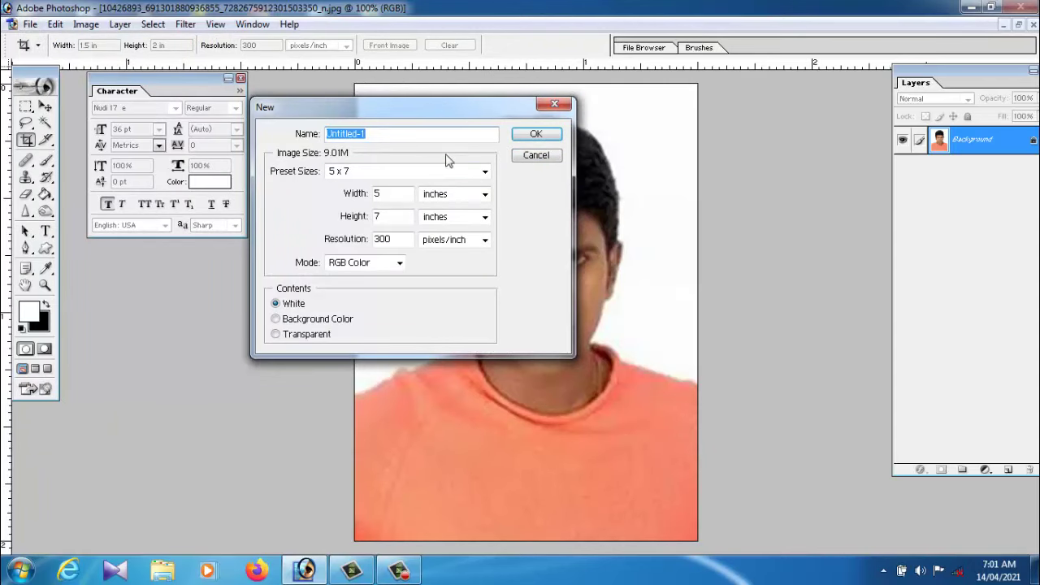
{"action": "left_click", "coordinate": [409, 172]}
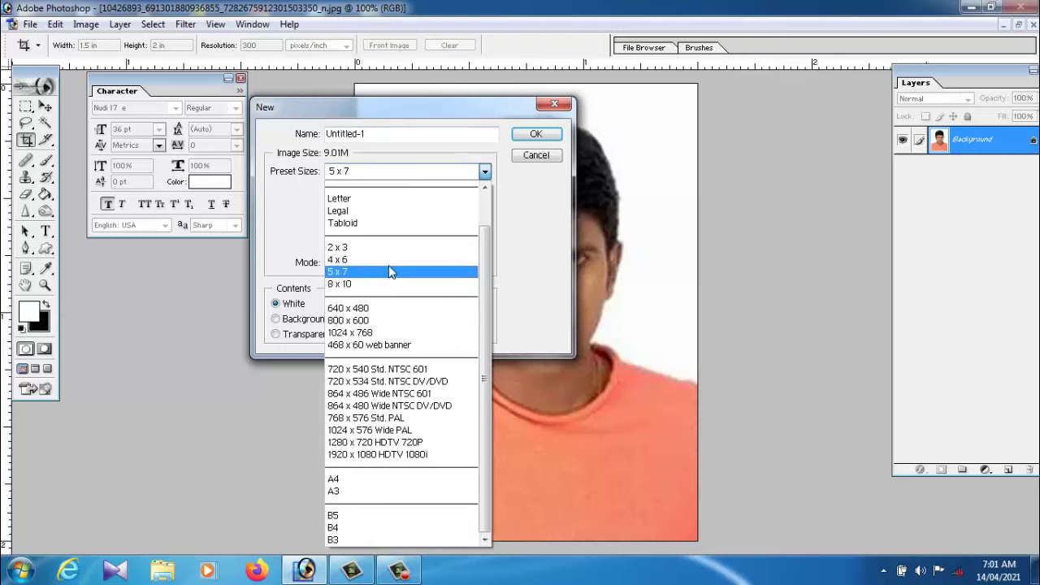
{"action": "left_click", "coordinate": [378, 258]}
{"action": "left_click", "coordinate": [538, 135]}
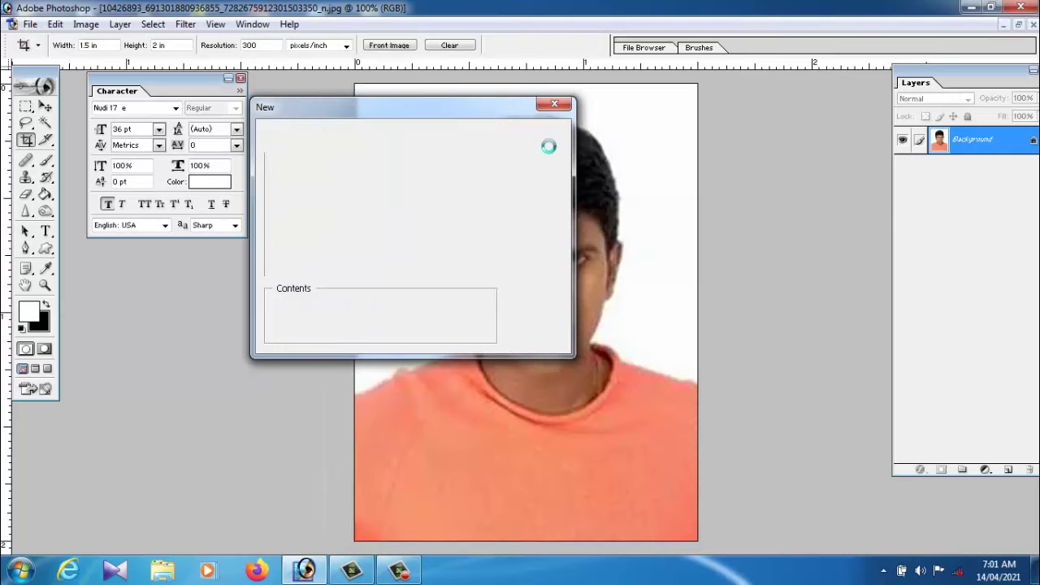
Close the Character palette and move Untitled-1 aside to reveal the photo.
{"action": "left_click", "coordinate": [45, 107]}
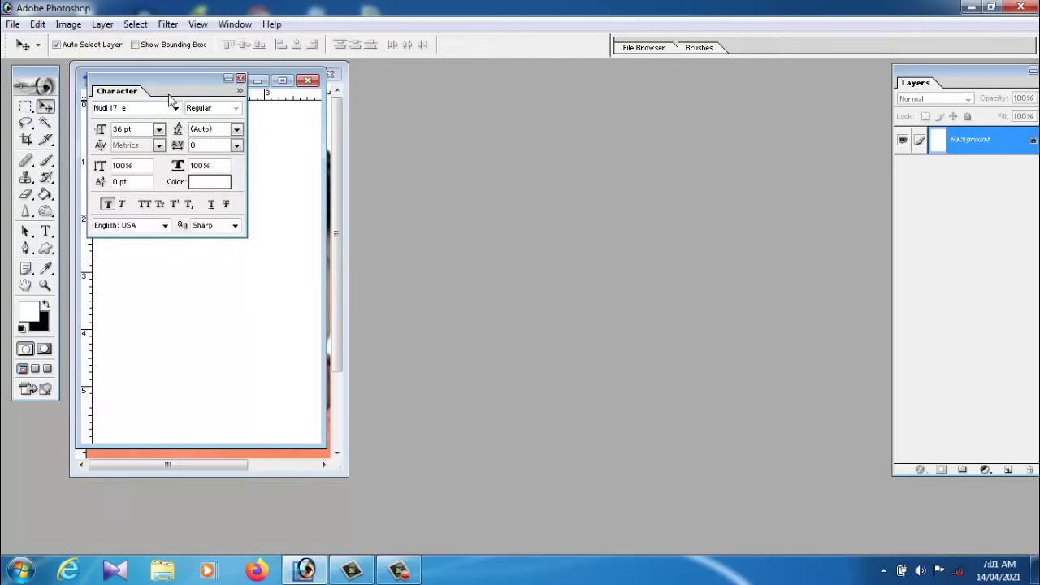
{"action": "left_click_drag", "start_coordinate": [208, 79], "coordinate": [538, 107]}
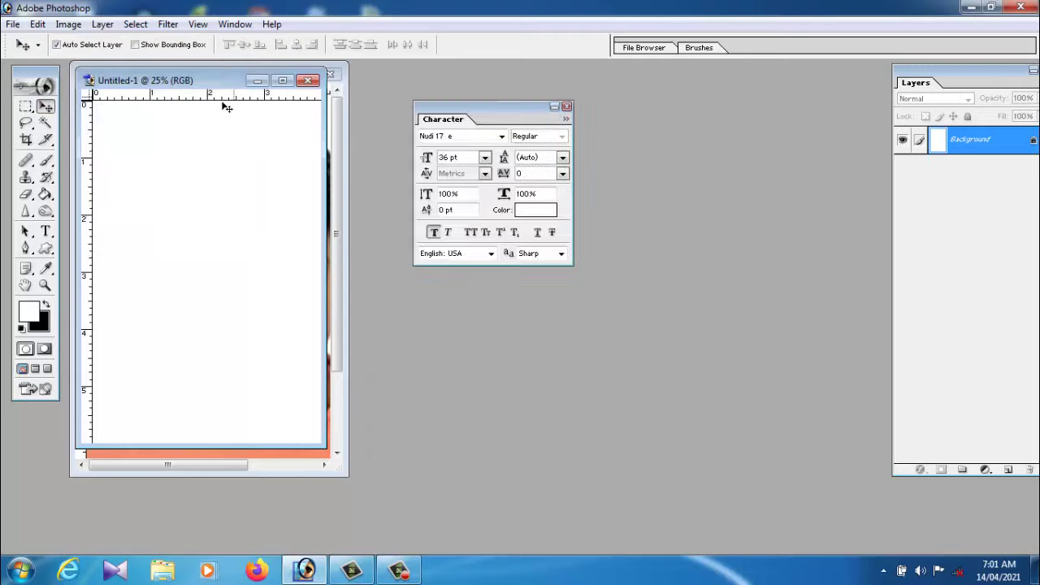
{"action": "left_click", "coordinate": [566, 108]}
{"action": "left_click_drag", "start_coordinate": [276, 91], "coordinate": [553, 95]}
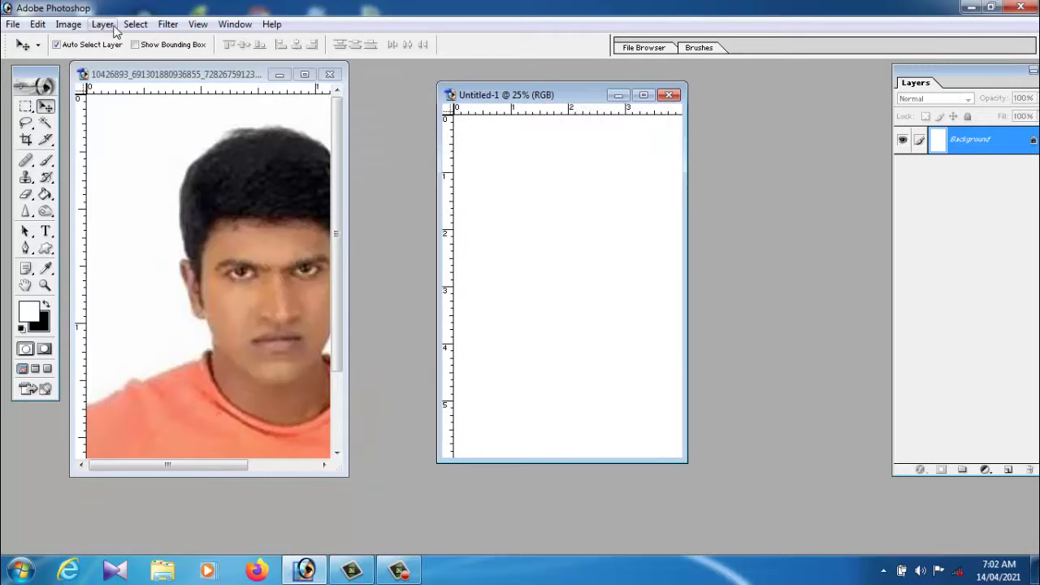
Rotate Untitled-1 90° clockwise to landscape and maximize the photo window.
{"action": "left_click", "coordinate": [68, 25]}
{"action": "mouse_move", "coordinate": [106, 177]}
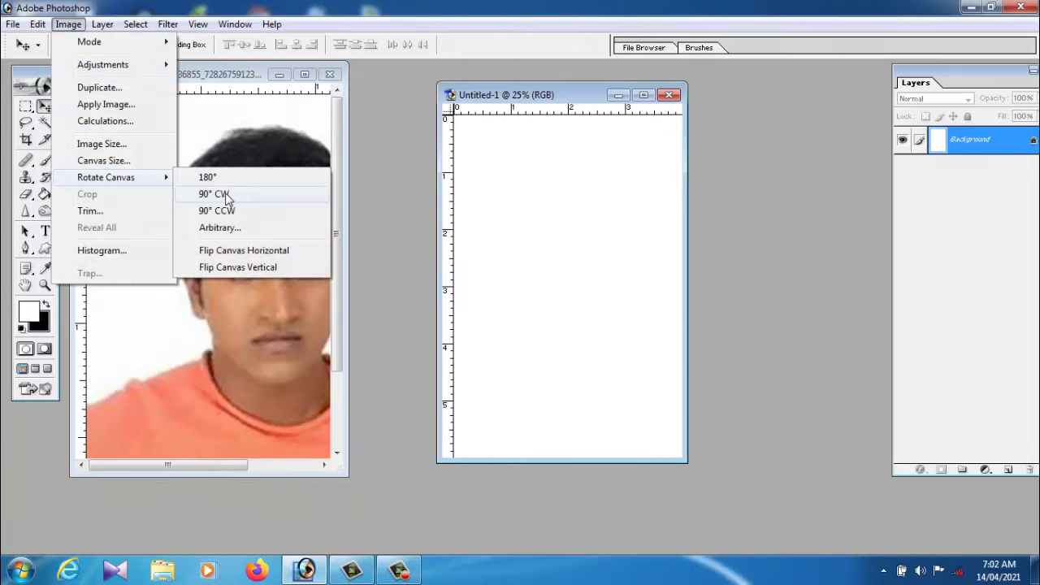
{"action": "left_click", "coordinate": [225, 197]}
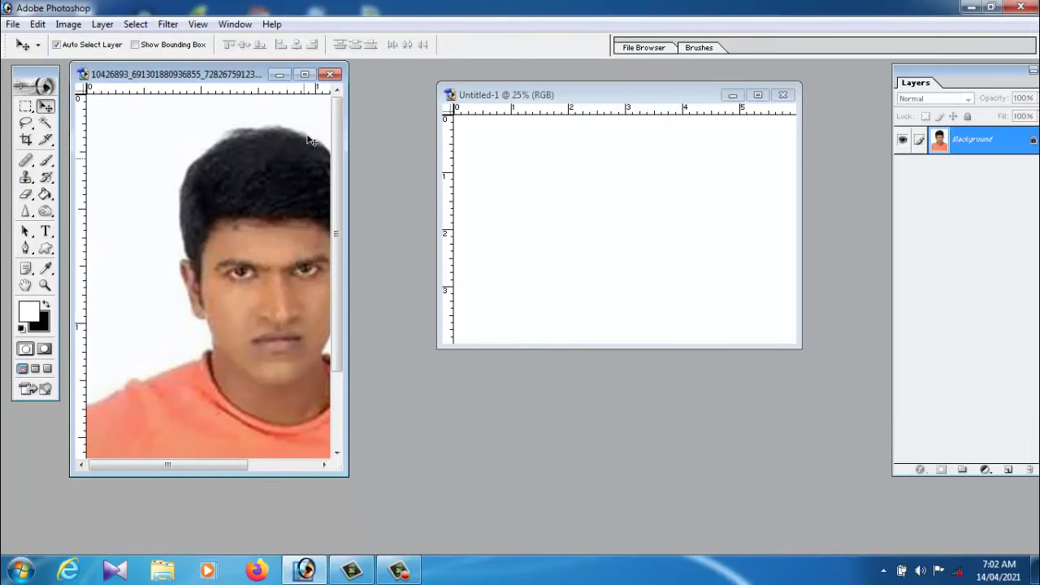
{"action": "left_click", "coordinate": [305, 74]}
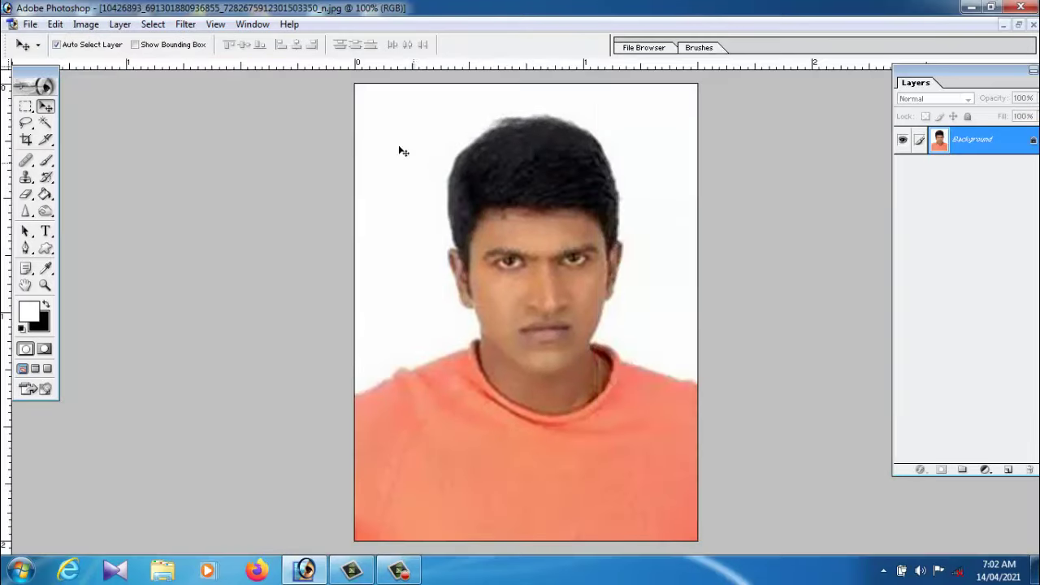
Select the entire passport photo canvas with Select > All.
{"action": "left_click", "coordinate": [55, 24]}
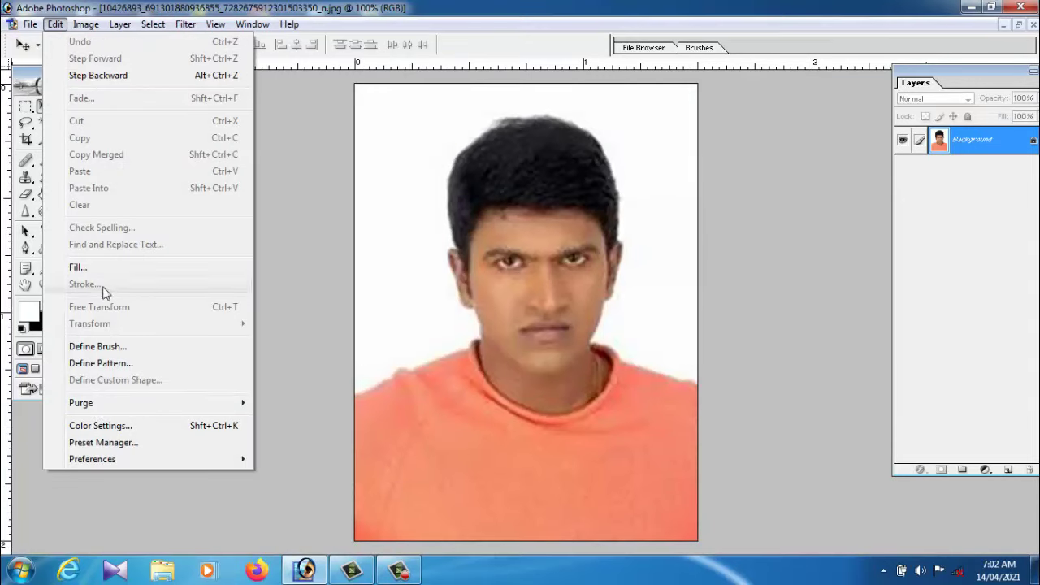
{"action": "left_click", "coordinate": [579, 264]}
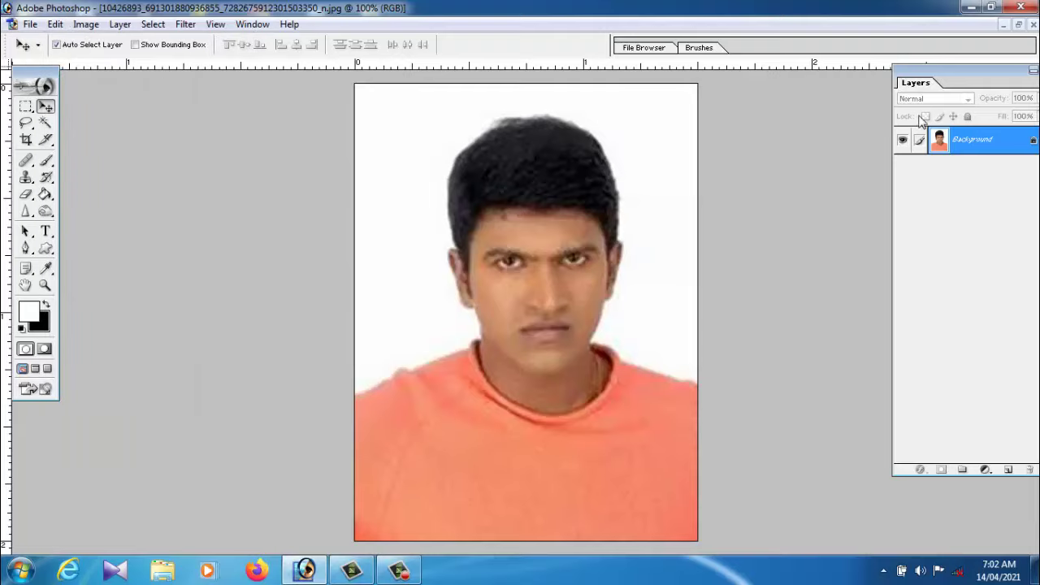
{"action": "left_click", "coordinate": [155, 24]}
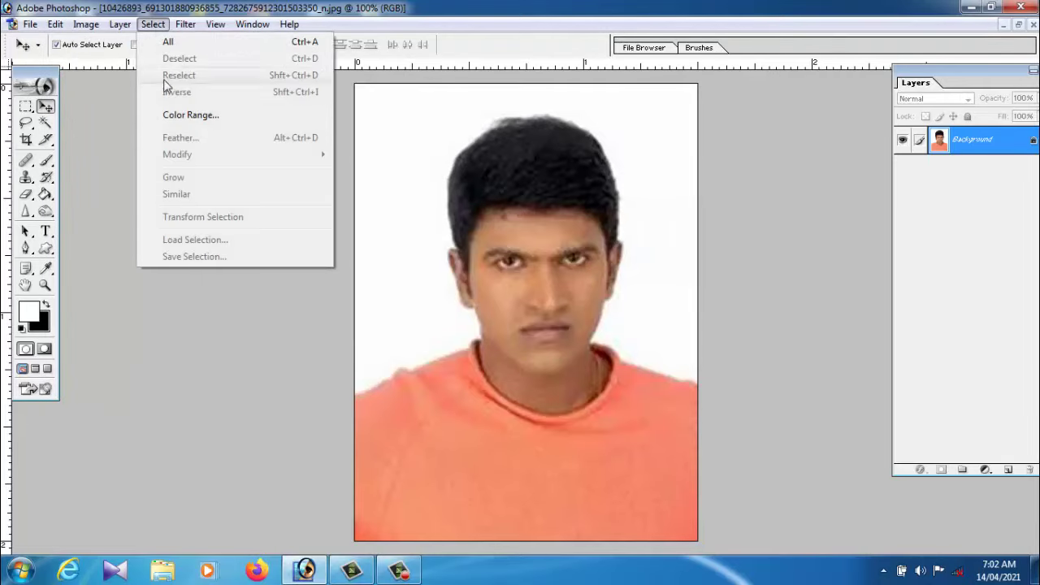
{"action": "left_click", "coordinate": [173, 44]}
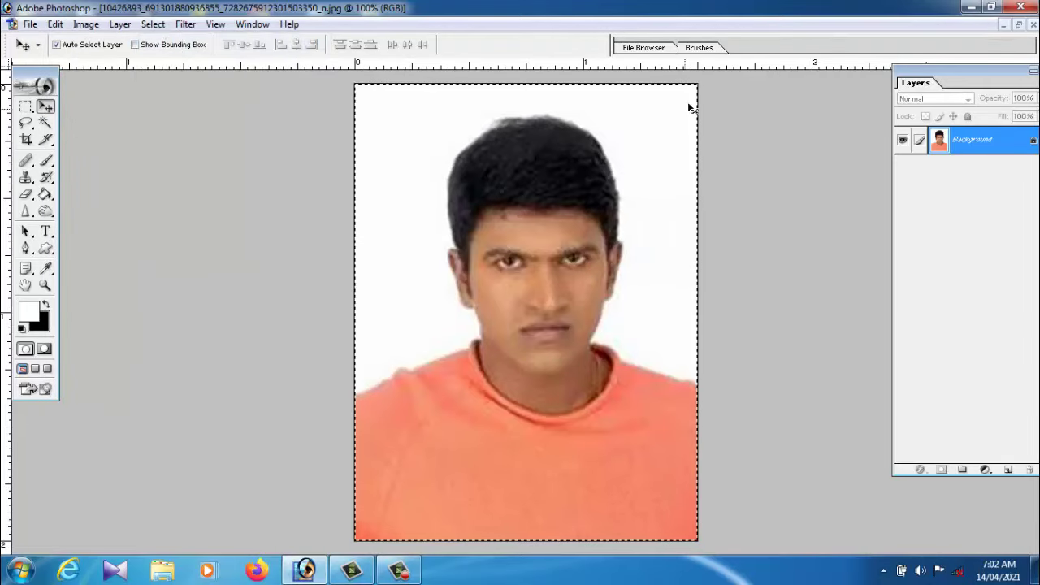
{"action": "left_click", "coordinate": [56, 26]}
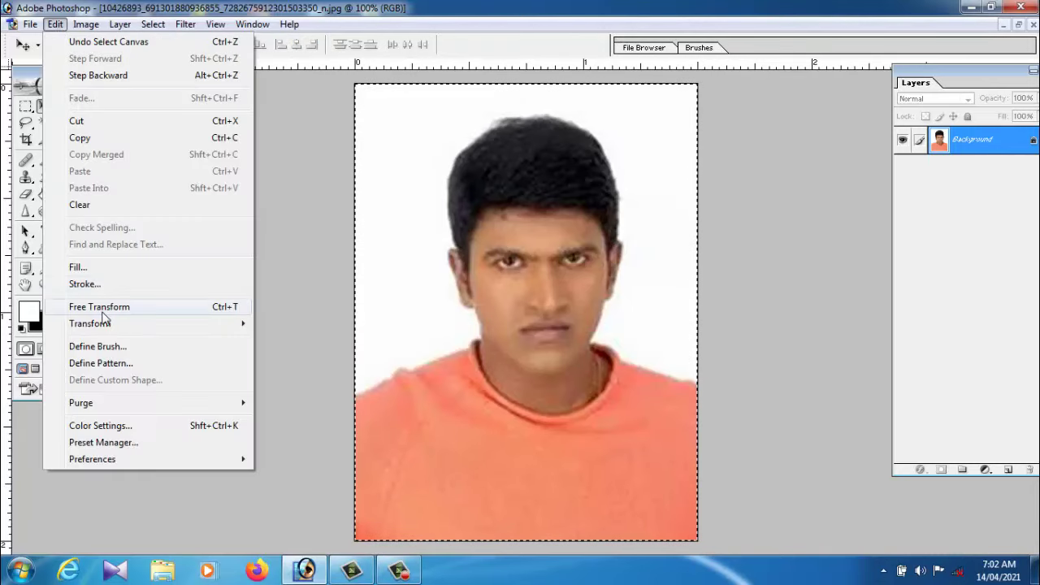
Stroke the selection with a 20 px dark red border at Center location.
{"action": "left_click", "coordinate": [85, 284]}
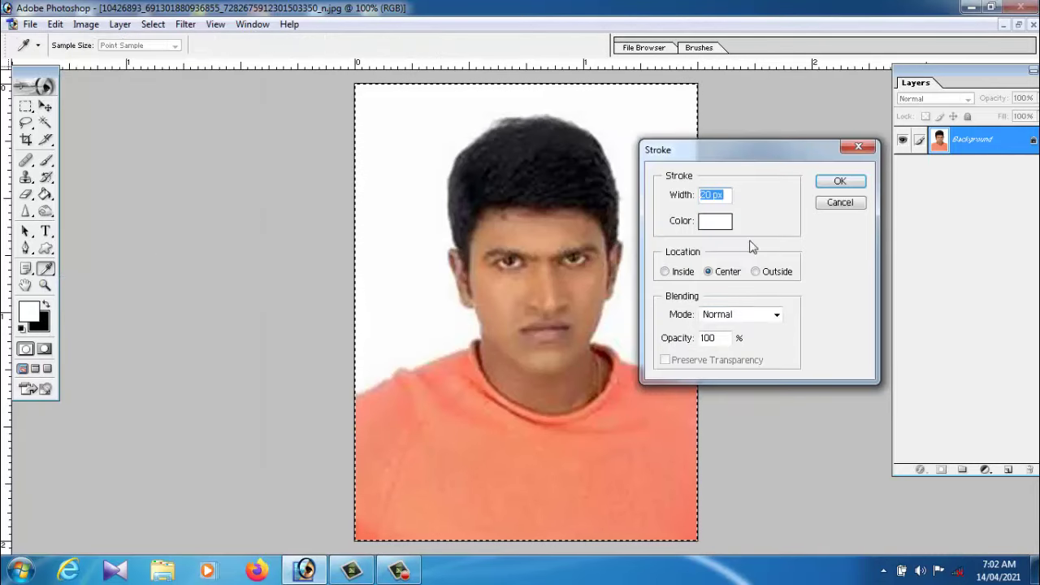
{"action": "left_click", "coordinate": [715, 221]}
{"action": "left_click", "coordinate": [846, 358]}
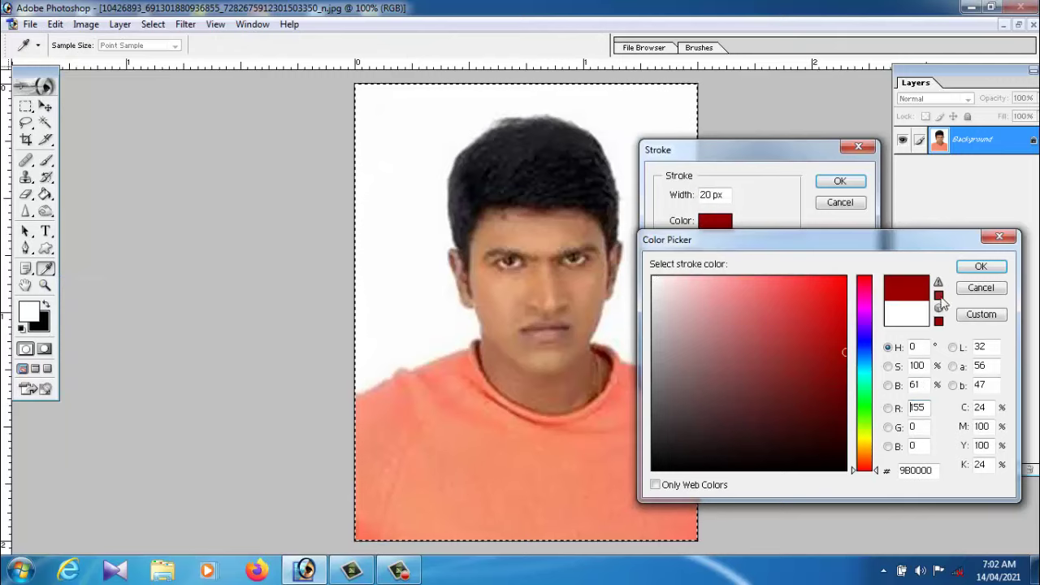
{"action": "left_click", "coordinate": [981, 267]}
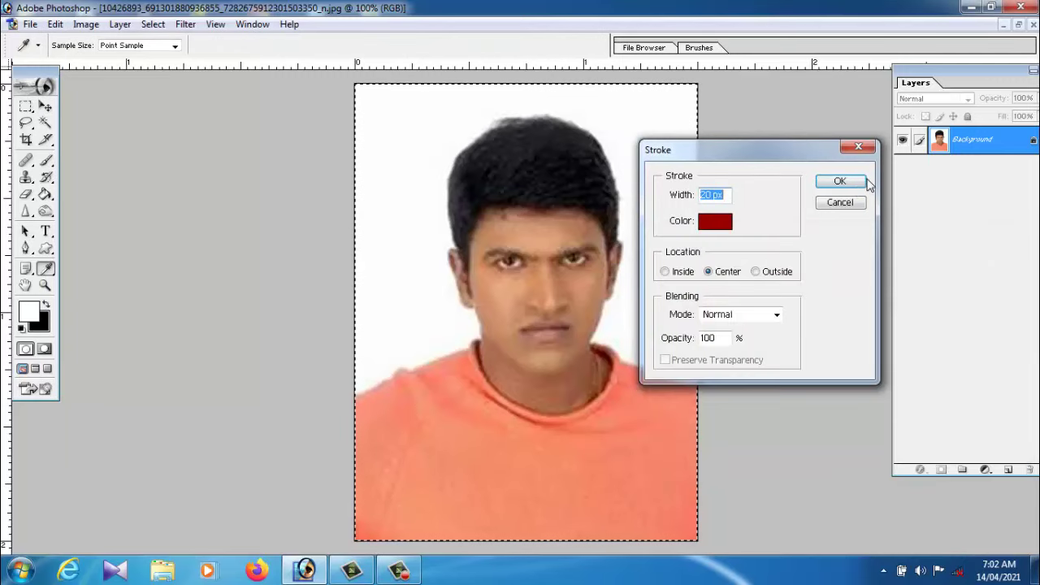
{"action": "left_click", "coordinate": [841, 181]}
{"action": "key", "text": "v"}
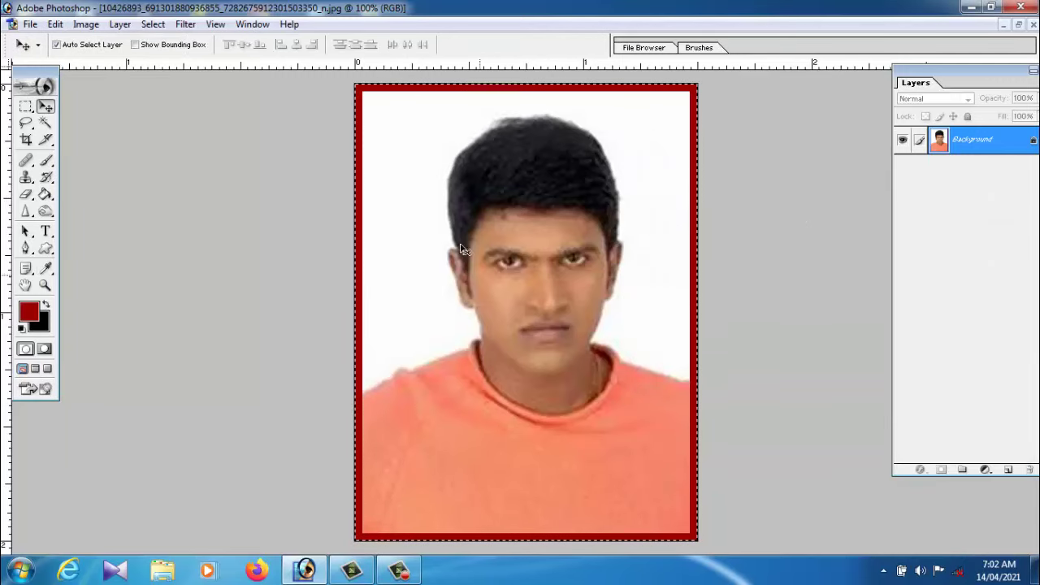
Cut the bordered photo, close its document unsaved, and paste it at the sheet's top-left.
{"action": "left_click", "coordinate": [55, 24]}
{"action": "left_click", "coordinate": [76, 121]}
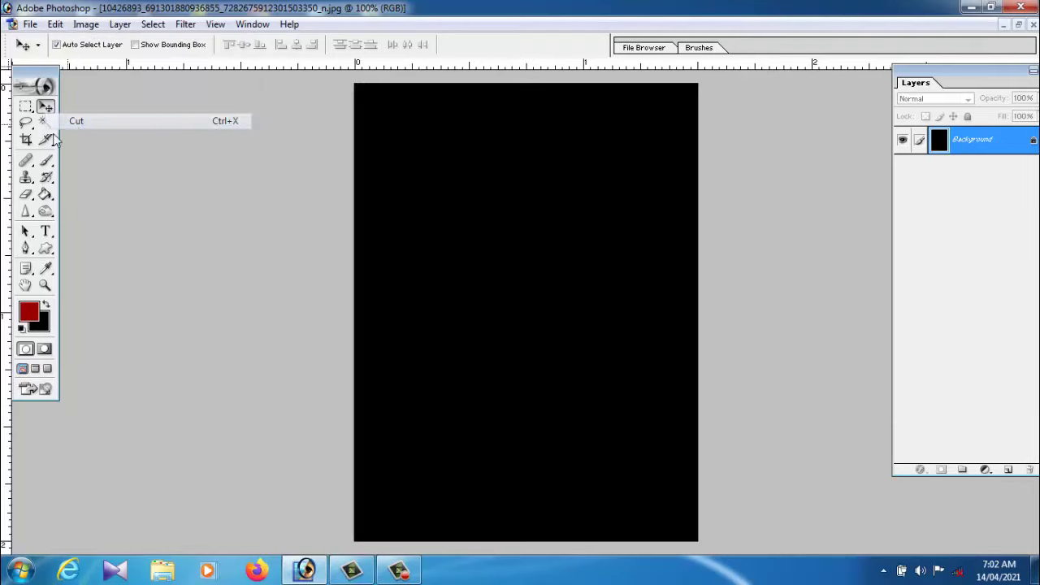
{"action": "left_click", "coordinate": [1033, 25]}
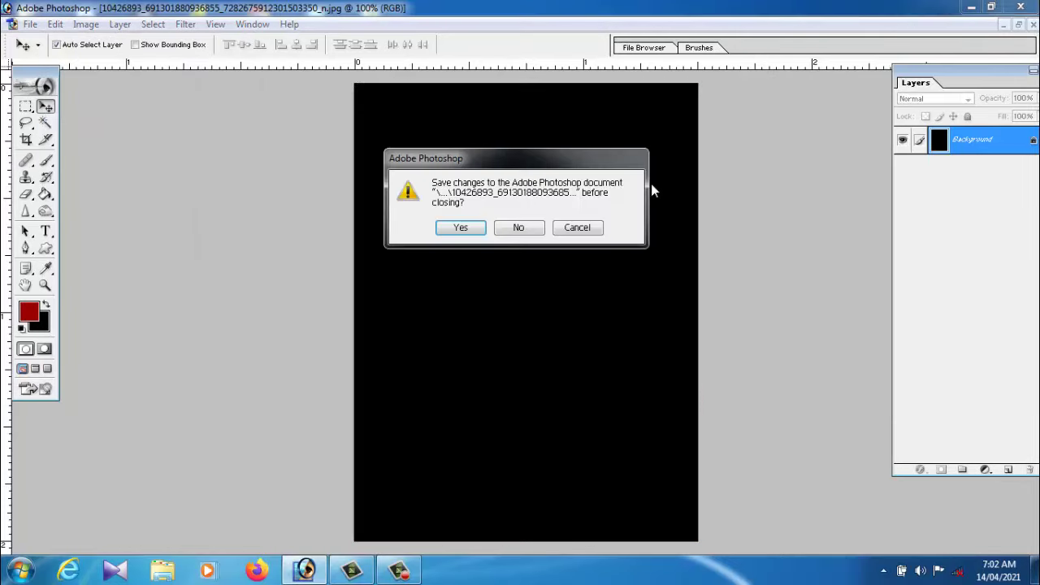
{"action": "left_click", "coordinate": [523, 234]}
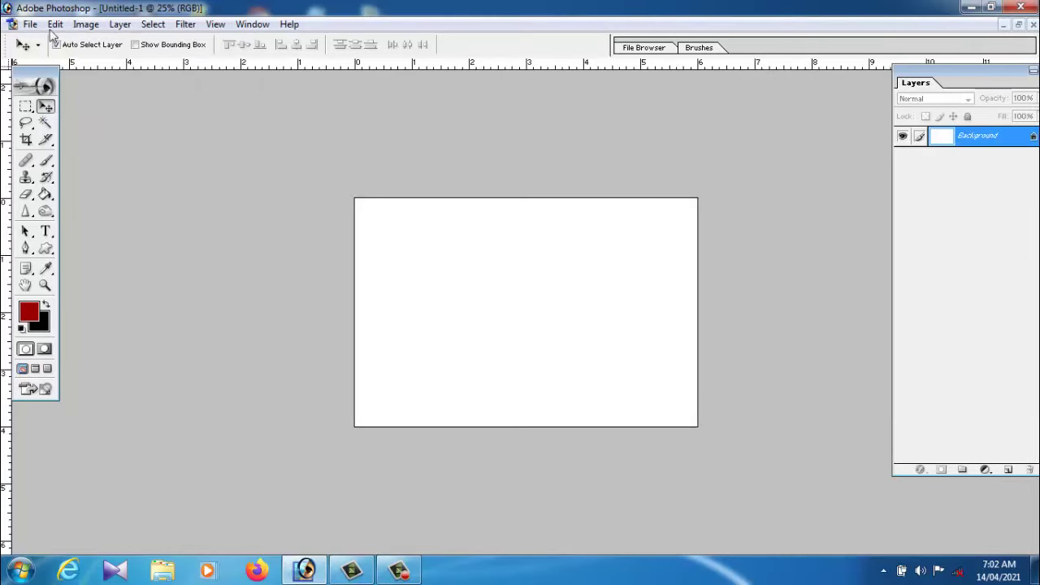
{"action": "left_click", "coordinate": [55, 24]}
{"action": "left_click", "coordinate": [81, 170]}
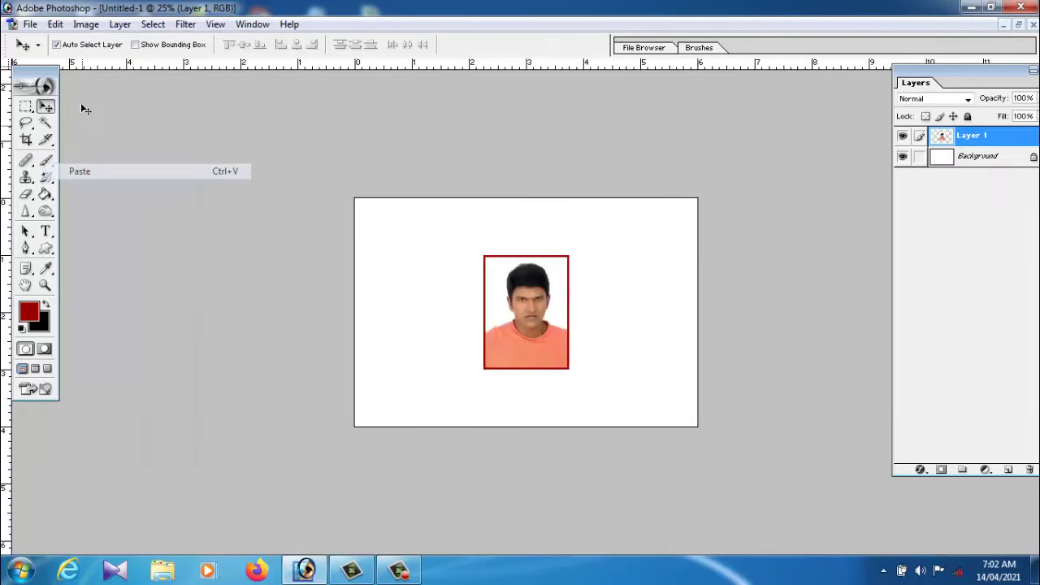
{"action": "left_click_drag", "start_coordinate": [531, 326], "coordinate": [402, 269]}
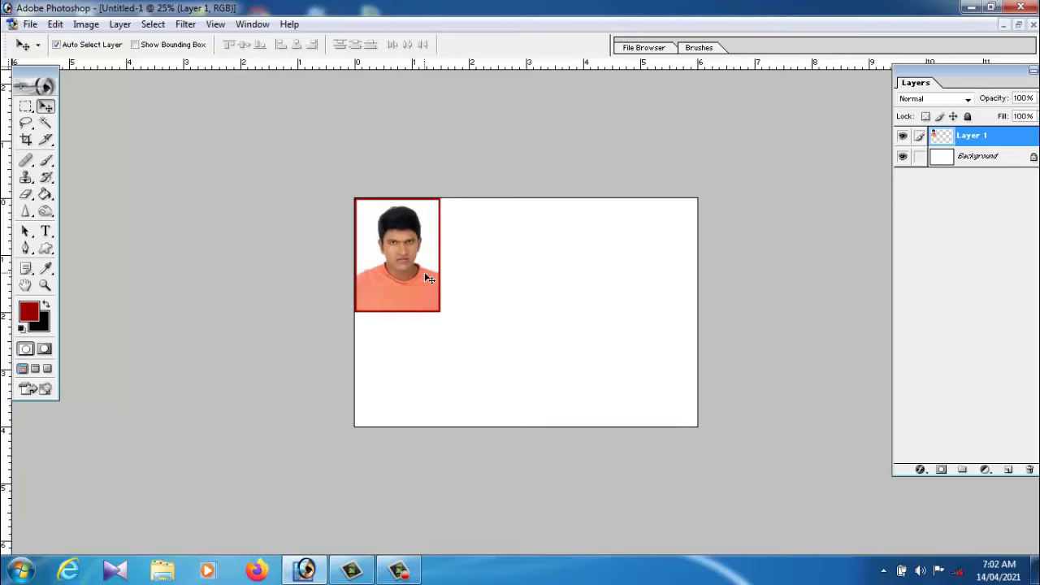
Duplicate the photo layer three times, placing the copies in a row across the top.
{"action": "key", "text": "ctrl+j"}
{"action": "left_click_drag", "start_coordinate": [403, 264], "coordinate": [495, 265]}
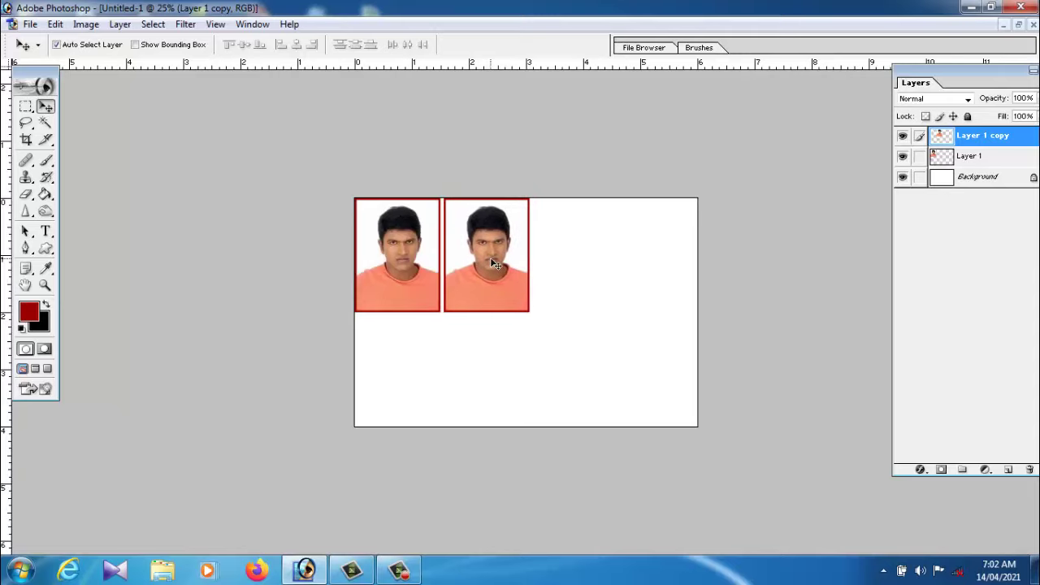
{"action": "key", "text": "ctrl+j"}
{"action": "left_click_drag", "start_coordinate": [495, 264], "coordinate": [581, 262]}
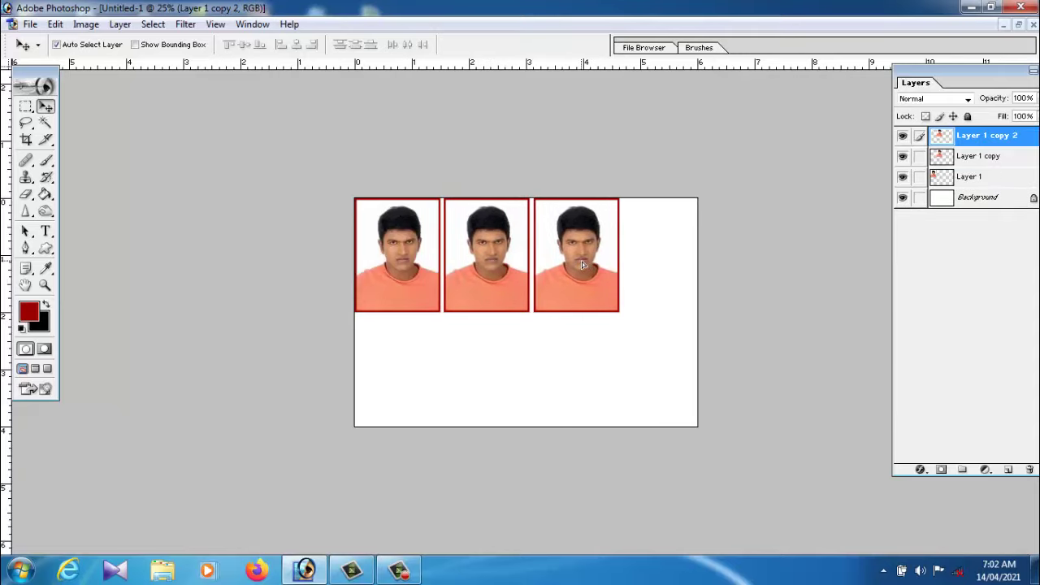
{"action": "key", "text": "ctrl+j"}
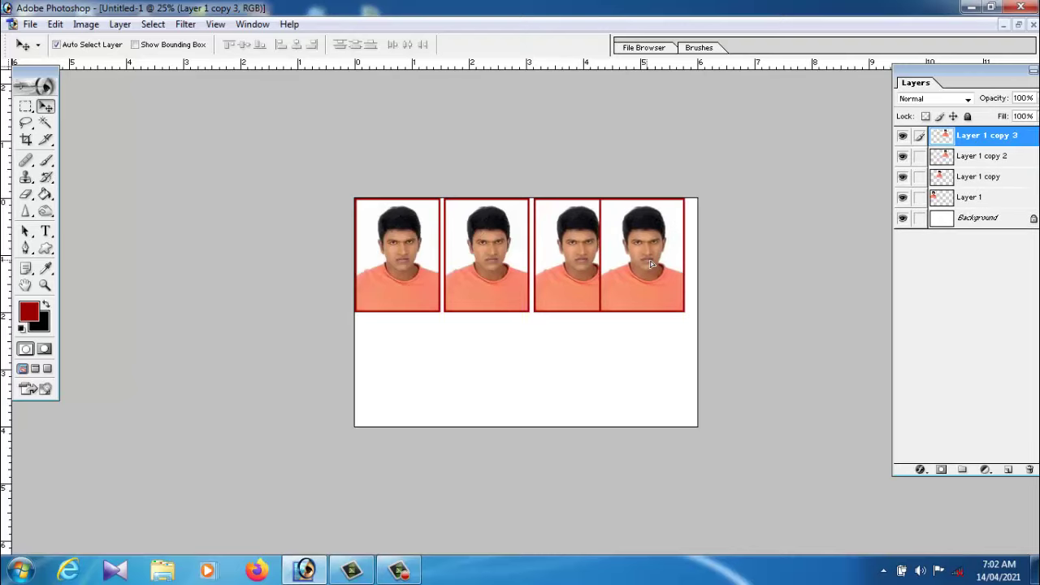
{"action": "left_click_drag", "start_coordinate": [583, 265], "coordinate": [663, 269]}
Pick the second and third photo layers and nudge them flush against their neighbours.
{"action": "right_click", "coordinate": [472, 252]}
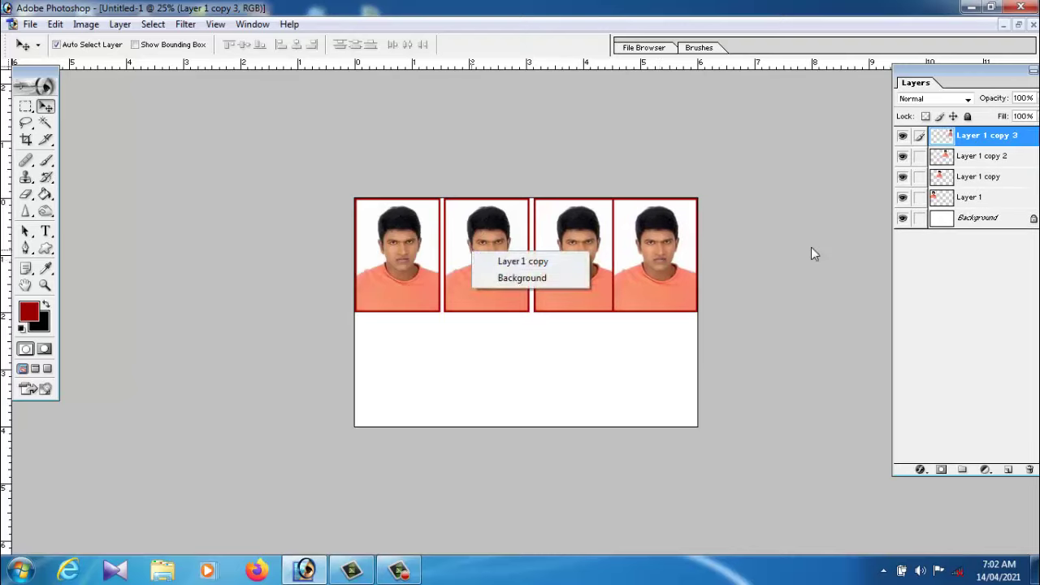
{"action": "left_click", "coordinate": [504, 262]}
{"action": "left_click_drag", "start_coordinate": [491, 268], "coordinate": [486, 264]}
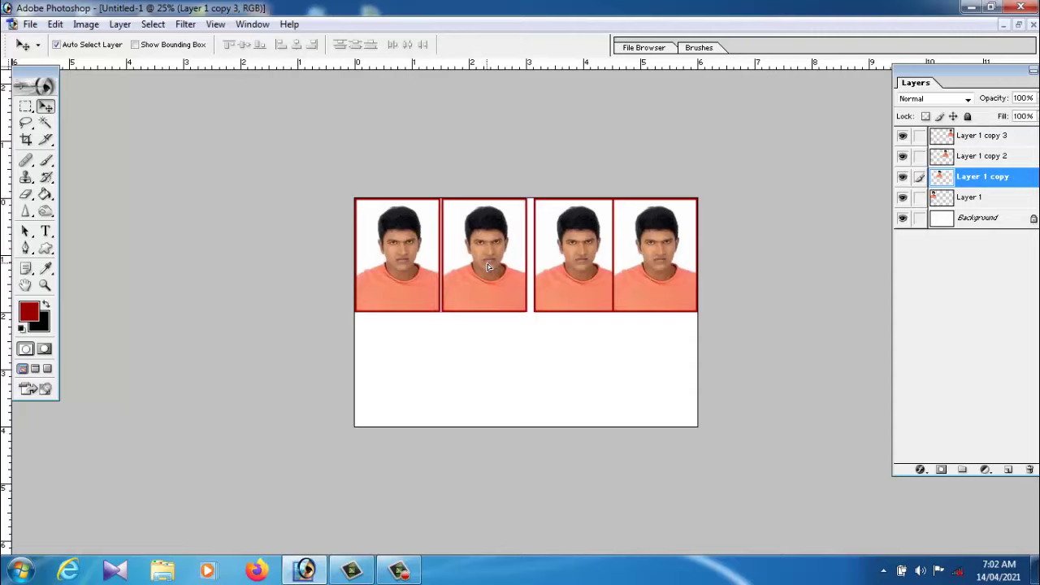
{"action": "right_click", "coordinate": [575, 271]}
{"action": "left_click", "coordinate": [579, 268]}
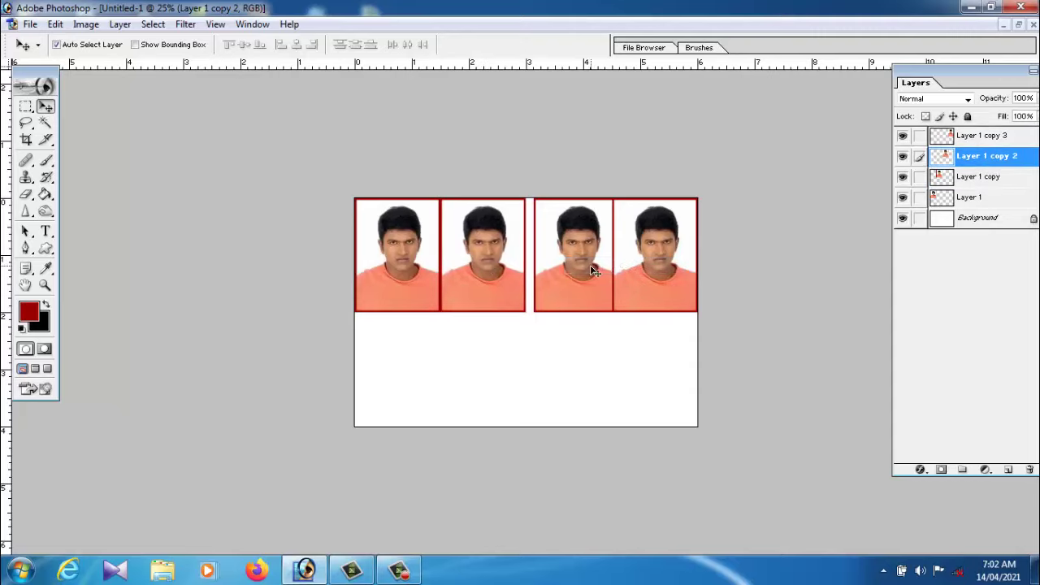
{"action": "left_click_drag", "start_coordinate": [590, 265], "coordinate": [586, 267]}
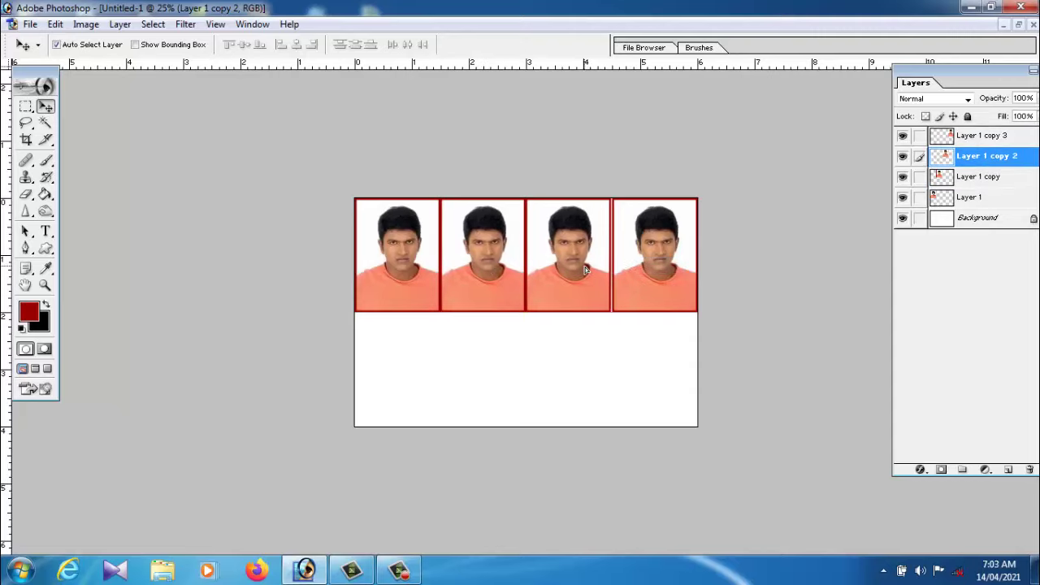
{"action": "right_click", "coordinate": [476, 270]}
{"action": "left_click", "coordinate": [483, 273]}
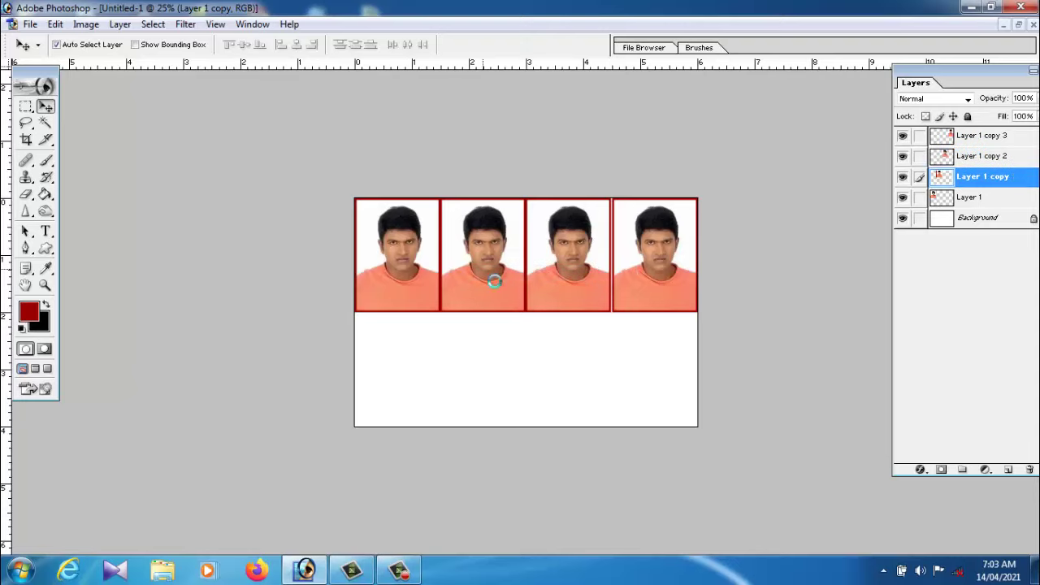
{"action": "left_click_drag", "start_coordinate": [493, 274], "coordinate": [495, 274]}
Fine-tune the third photo with arrow-key nudges until all four photos touch evenly.
{"action": "right_click", "coordinate": [578, 267]}
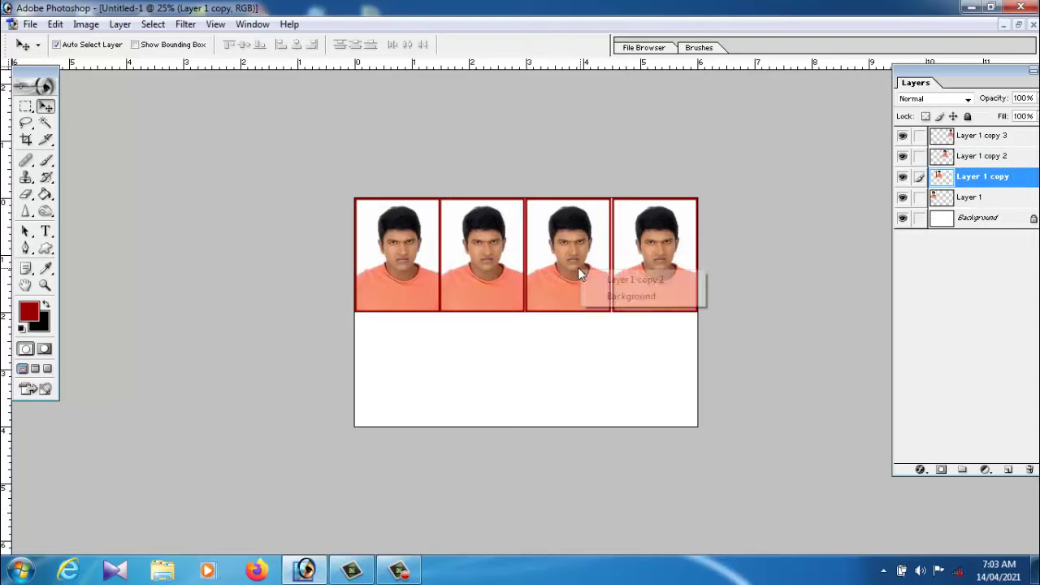
{"action": "left_click", "coordinate": [592, 277]}
{"action": "key", "text": "Right"}
{"action": "key", "text": "Right"}
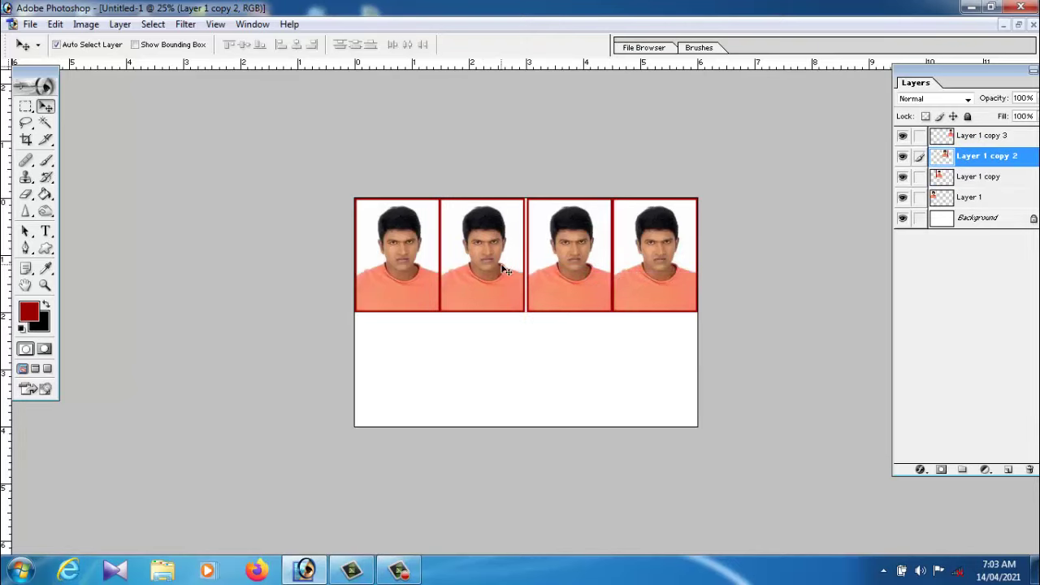
{"action": "right_click", "coordinate": [502, 265]}
{"action": "right_click", "coordinate": [665, 266]}
{"action": "left_click", "coordinate": [681, 277]}
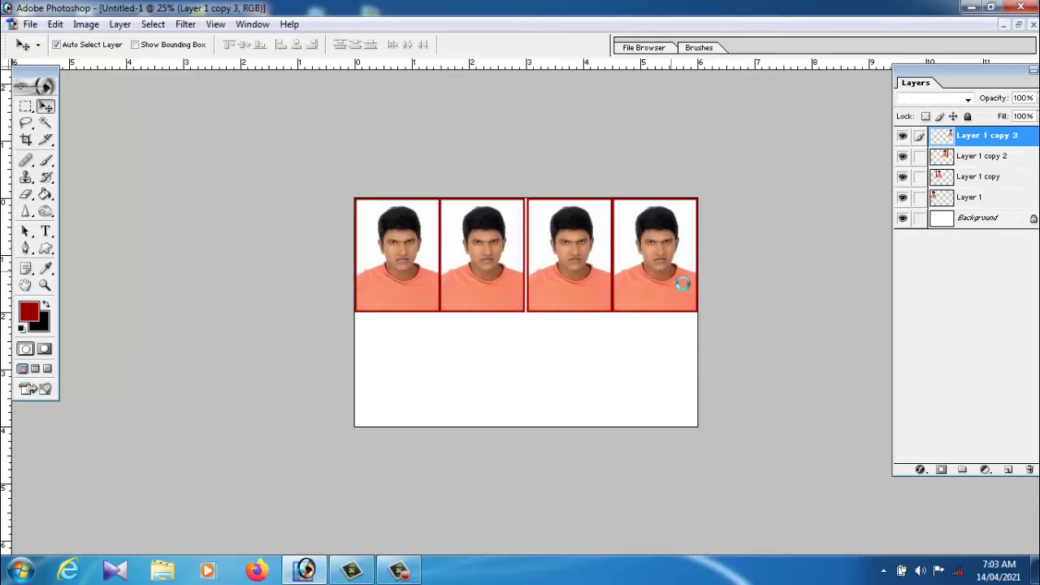
{"action": "right_click", "coordinate": [569, 270]}
{"action": "left_click", "coordinate": [586, 279]}
{"action": "key", "text": "Left"}
{"action": "key", "text": "Left"}
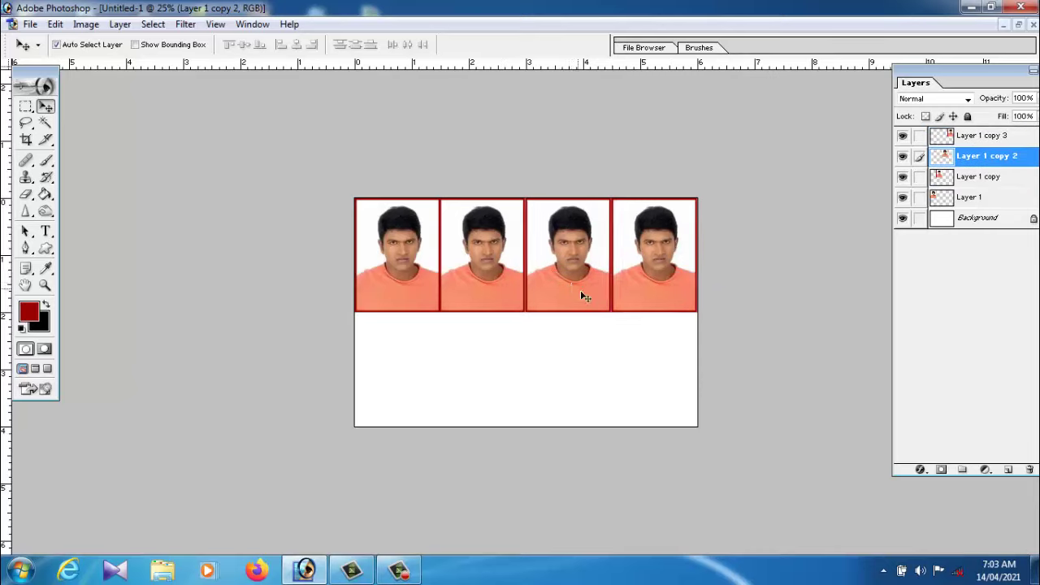
Merge Layer 1 copy 3 and the other photo copies down into Layer 1, forming one four-photo strip.
{"action": "left_click", "coordinate": [993, 141]}
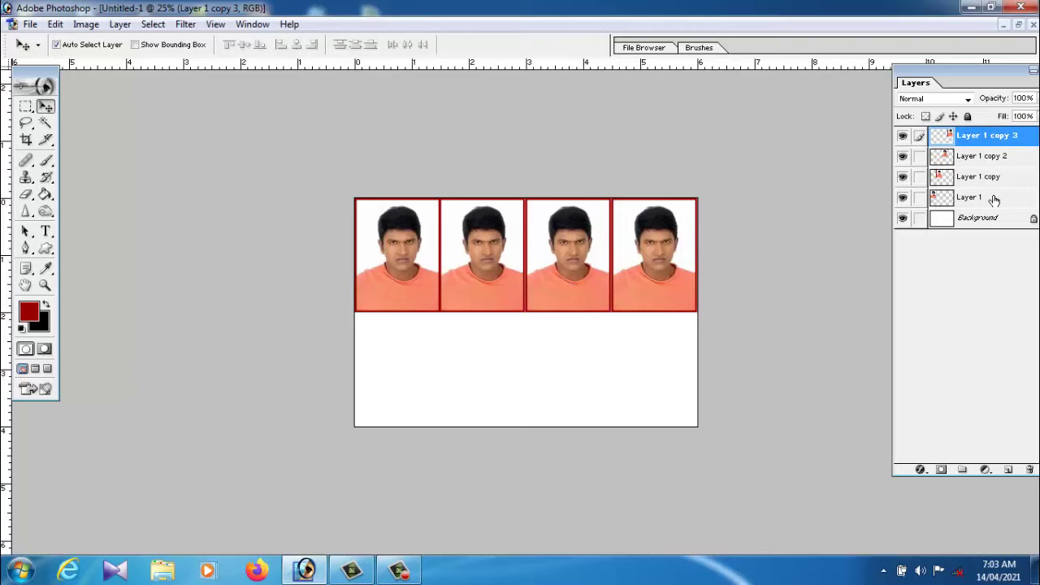
{"action": "left_click", "coordinate": [120, 23]}
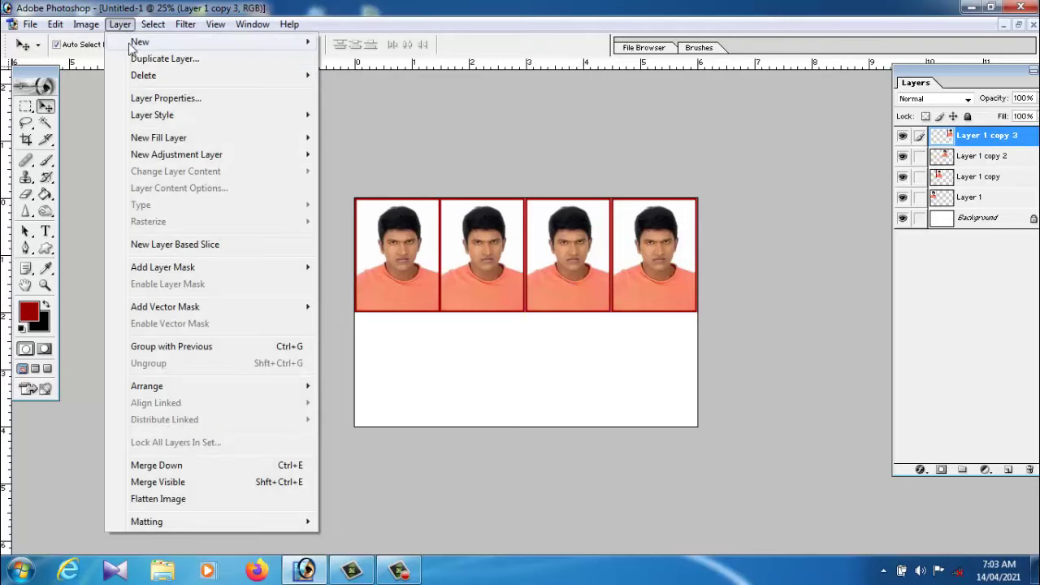
{"action": "left_click", "coordinate": [176, 466]}
{"action": "left_click", "coordinate": [85, 24]}
{"action": "mouse_move", "coordinate": [119, 24]}
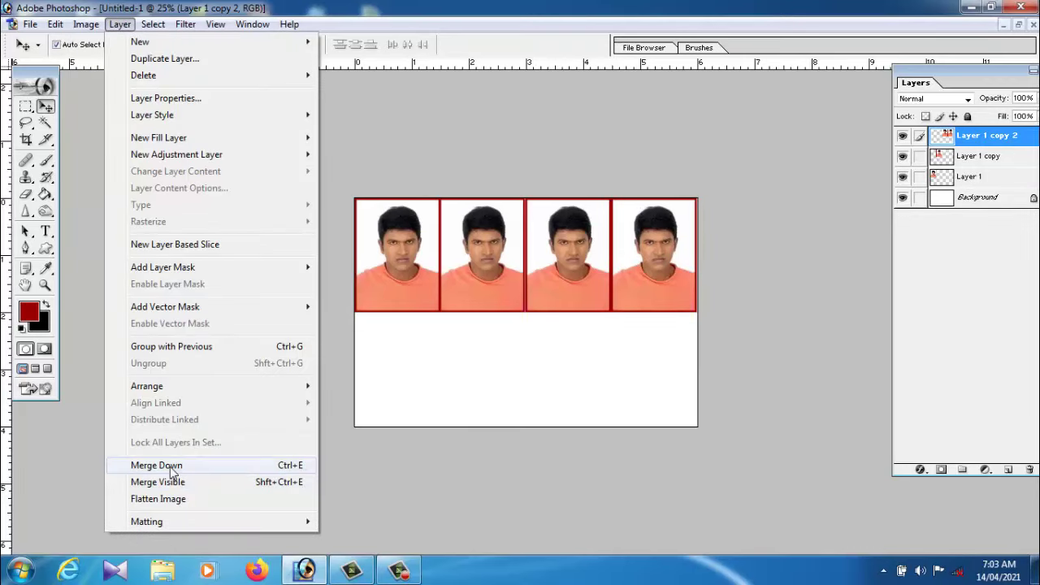
{"action": "left_click", "coordinate": [170, 465]}
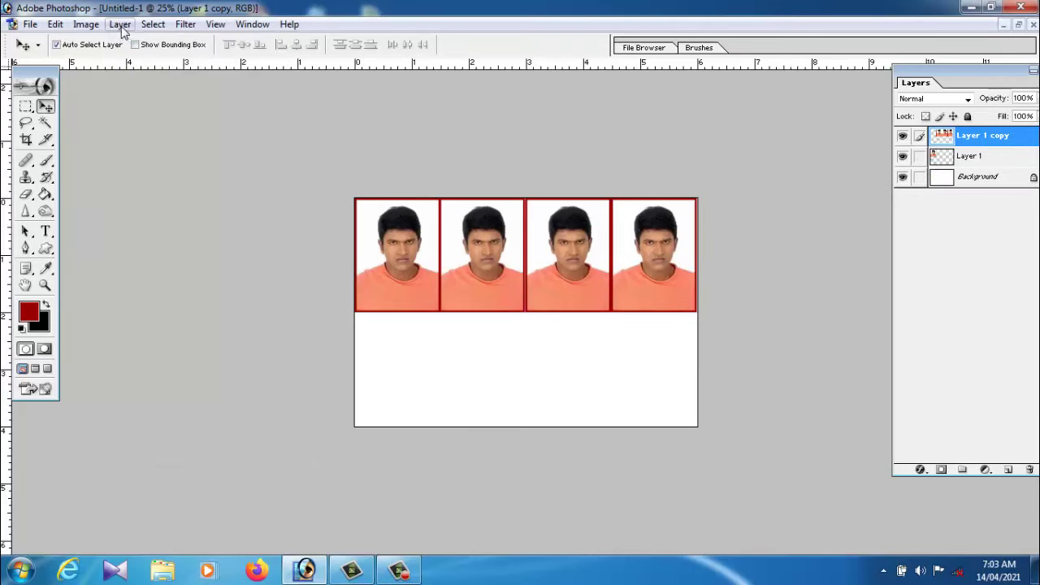
{"action": "left_click", "coordinate": [120, 25]}
{"action": "left_click", "coordinate": [158, 465]}
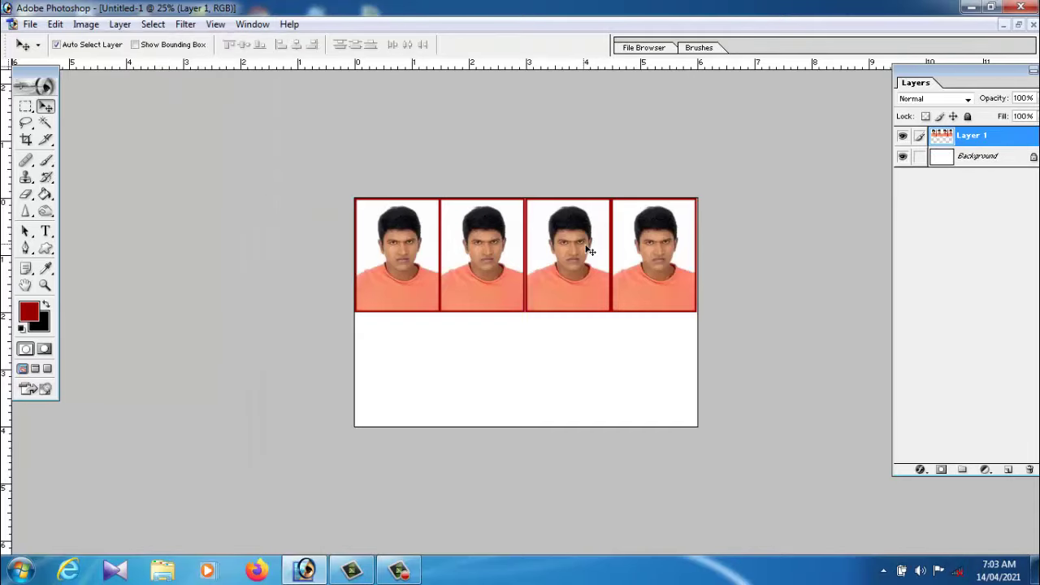
Duplicate the photo strip and move the copy down as a second row.
{"action": "left_click_drag", "start_coordinate": [590, 251], "coordinate": [631, 248]}
{"action": "key", "text": "ctrl+j"}
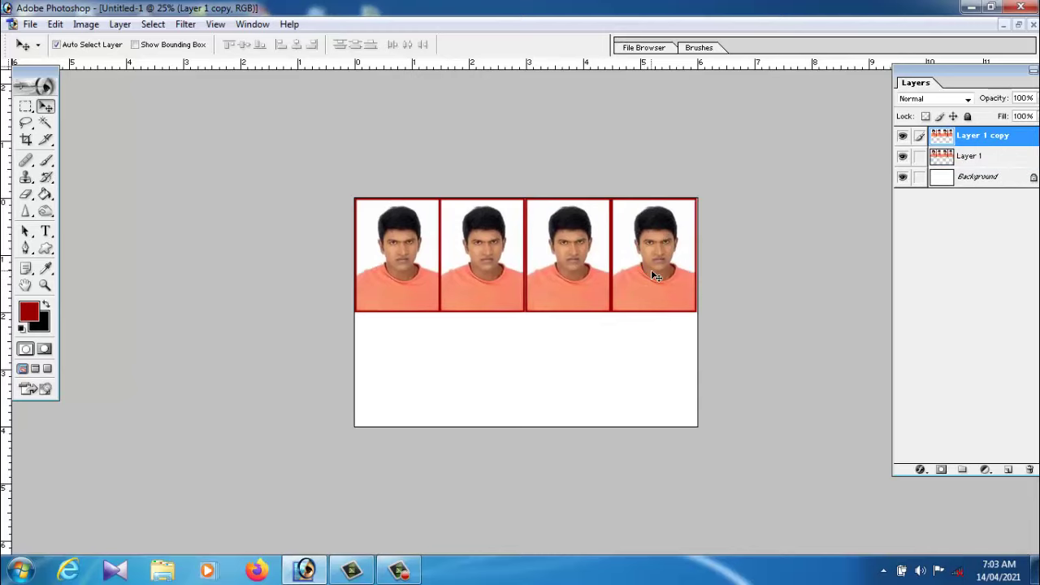
{"action": "left_click_drag", "start_coordinate": [651, 269], "coordinate": [648, 372]}
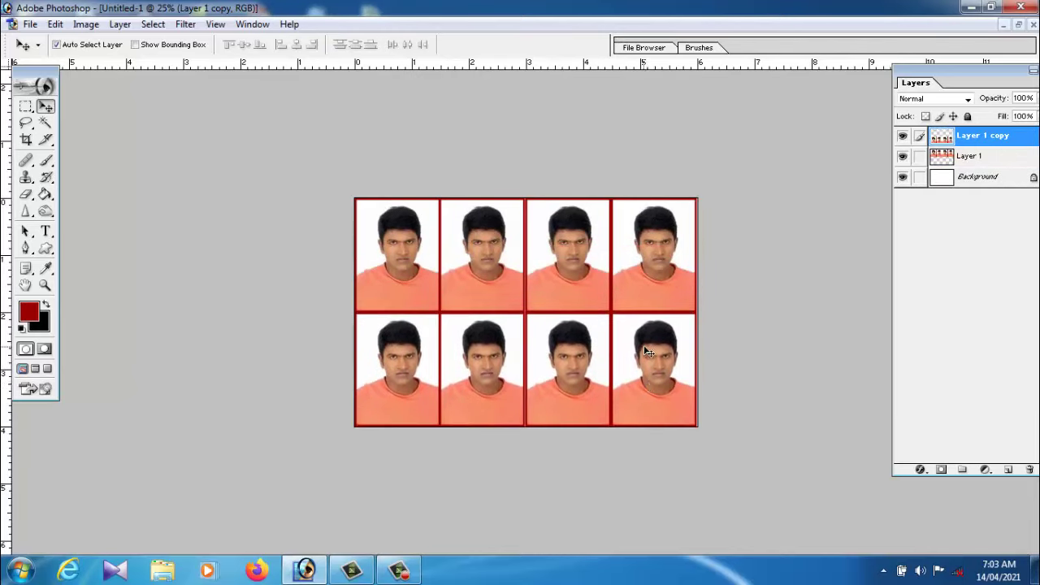
Name the file dfghj, target the Desktop folder and choose JPEG format.
{"action": "left_click", "coordinate": [31, 26]}
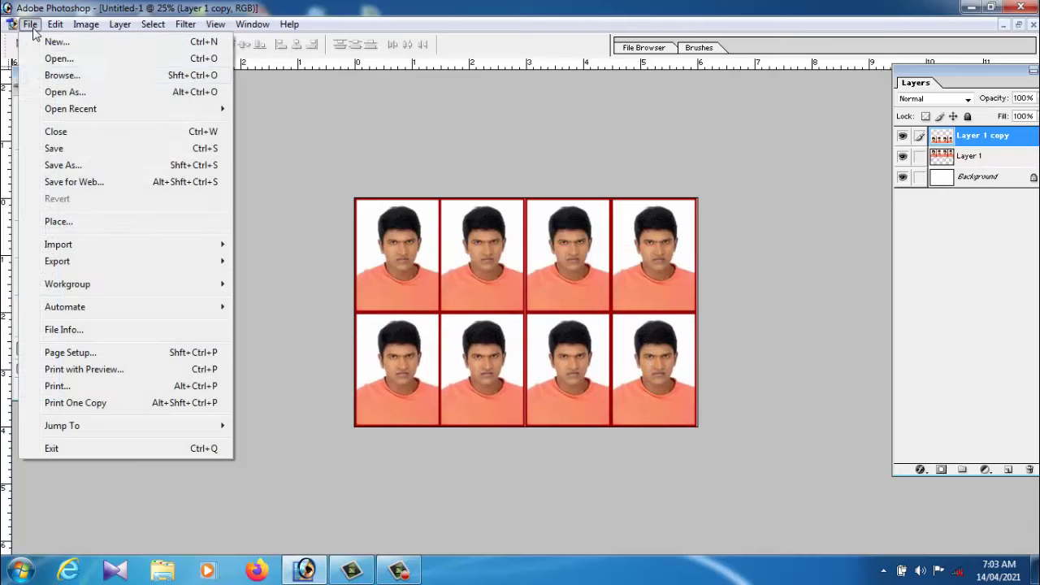
{"action": "left_click", "coordinate": [62, 165]}
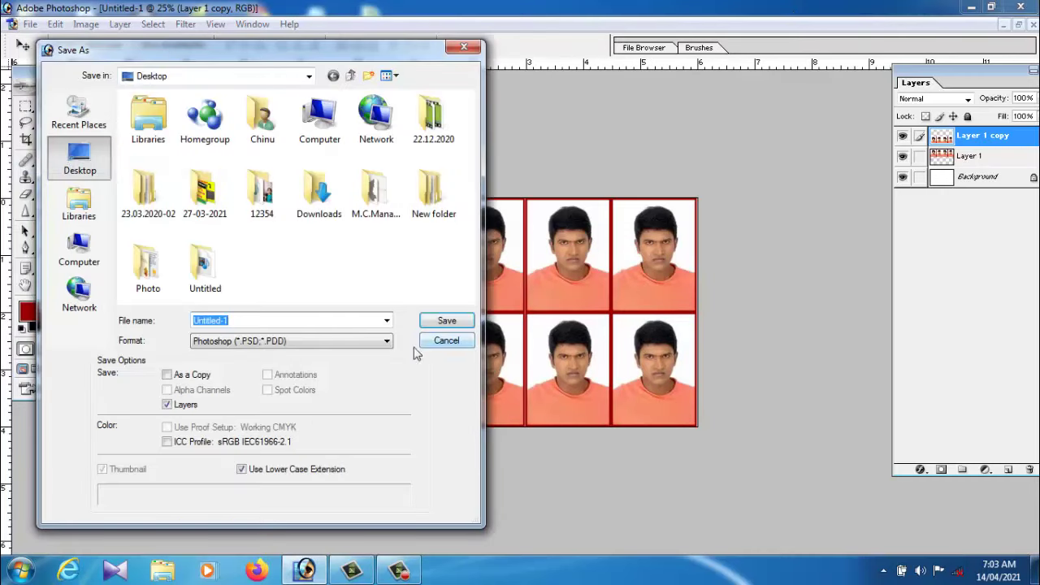
{"action": "type", "text": "dfghj"}
{"action": "left_click", "coordinate": [102, 165]}
{"action": "left_click", "coordinate": [311, 341]}
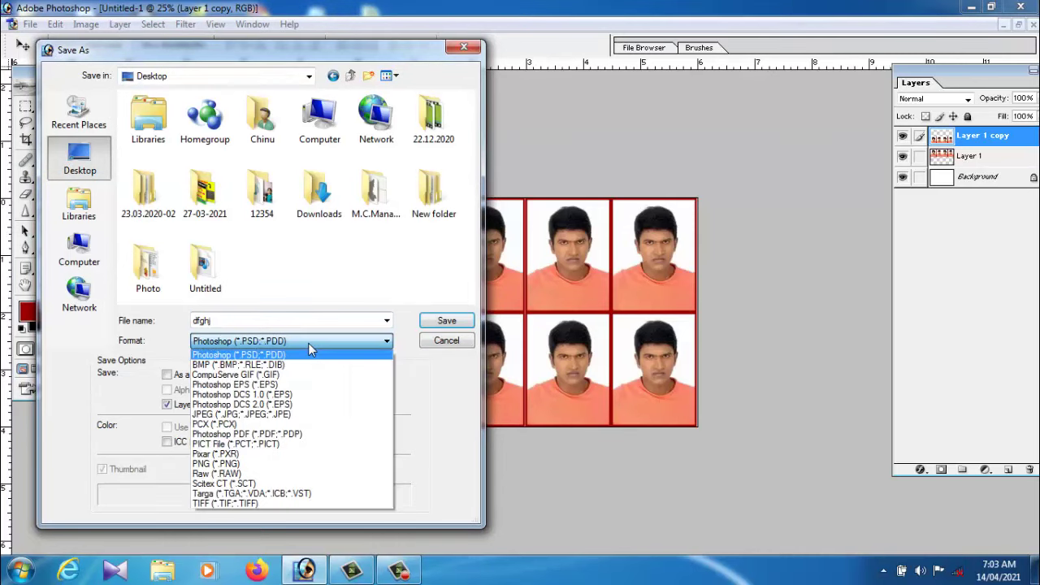
{"action": "left_click", "coordinate": [309, 414]}
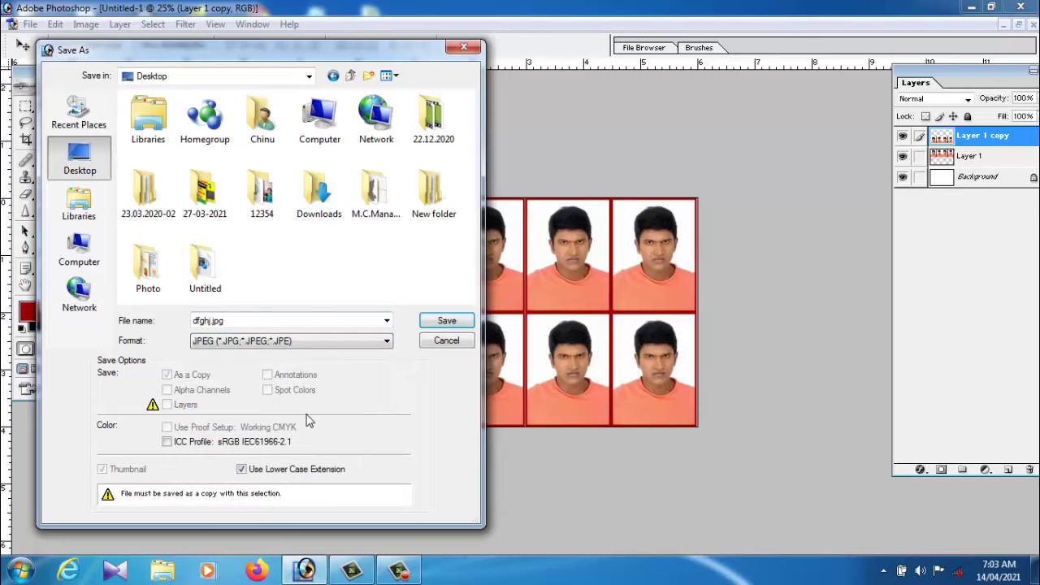
Save dfghj.jpg with the default JPEG options and close the document.
{"action": "left_click", "coordinate": [429, 322]}
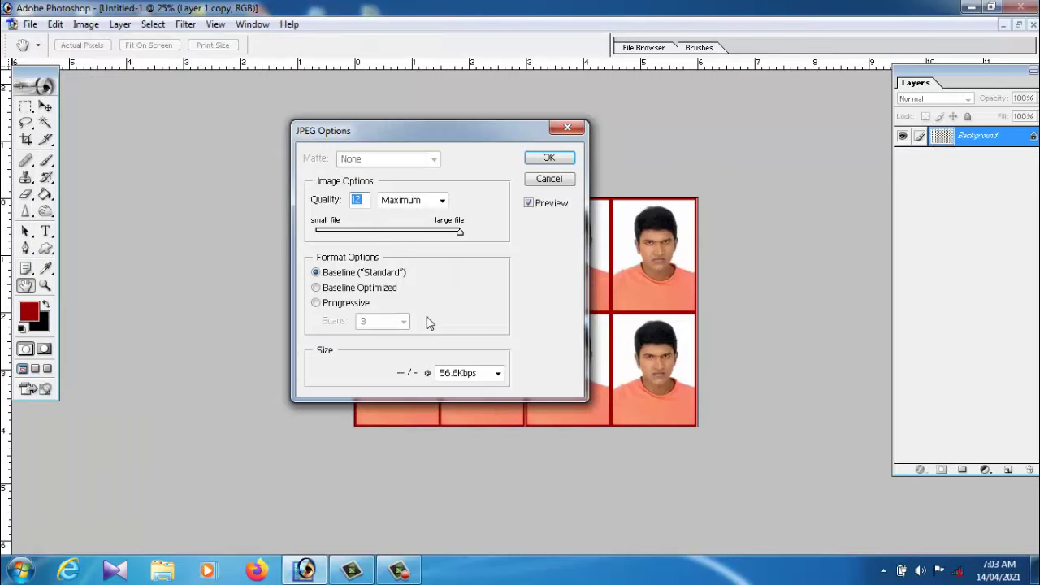
{"action": "left_click", "coordinate": [548, 159]}
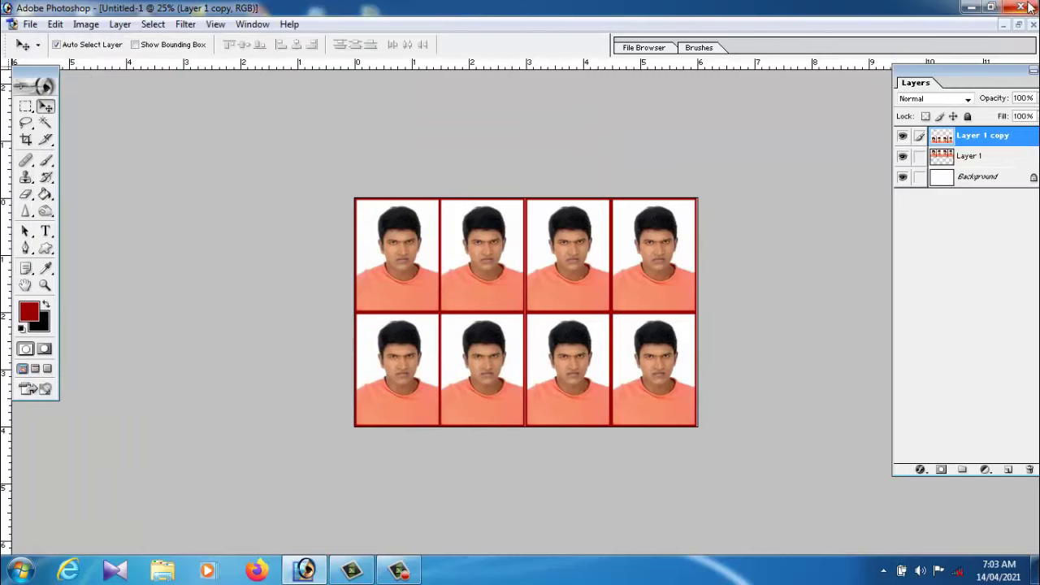
{"action": "left_click", "coordinate": [1033, 24]}
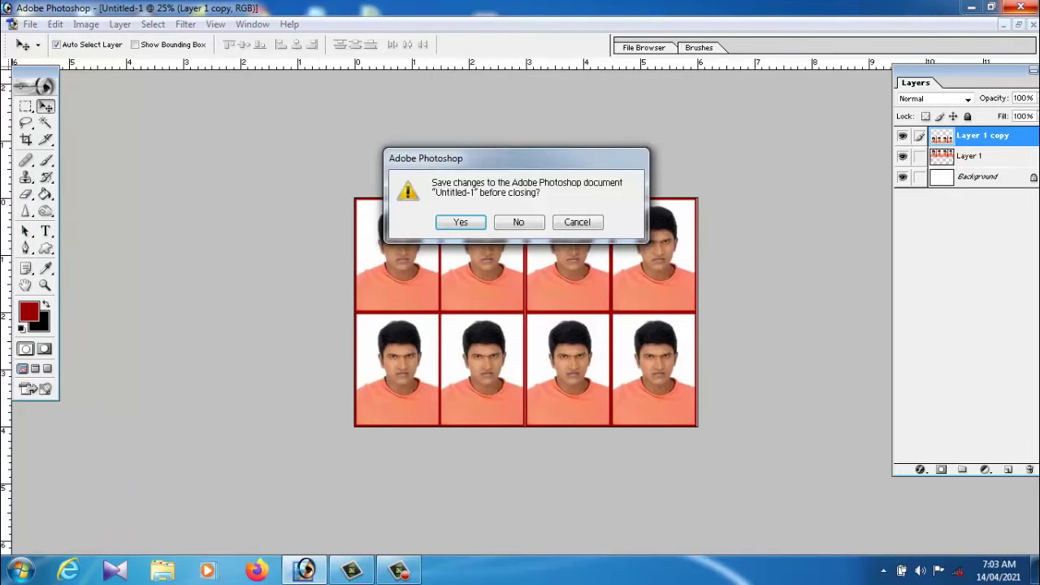
Answer the save-changes prompt, then view dfghj.jpg in ACDSee Quick View.
{"action": "left_click", "coordinate": [520, 223]}
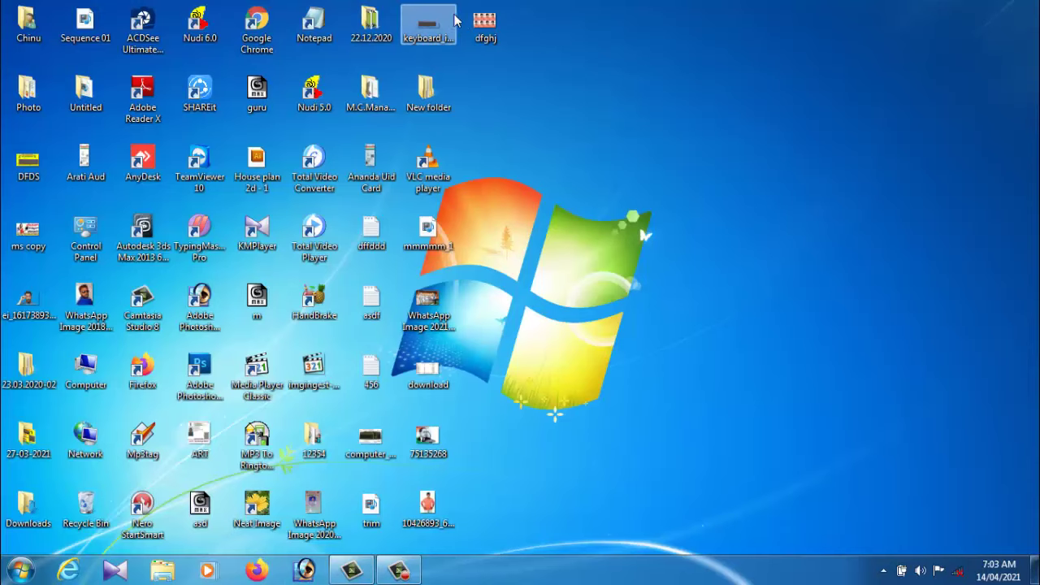
{"action": "double_click", "coordinate": [483, 26]}
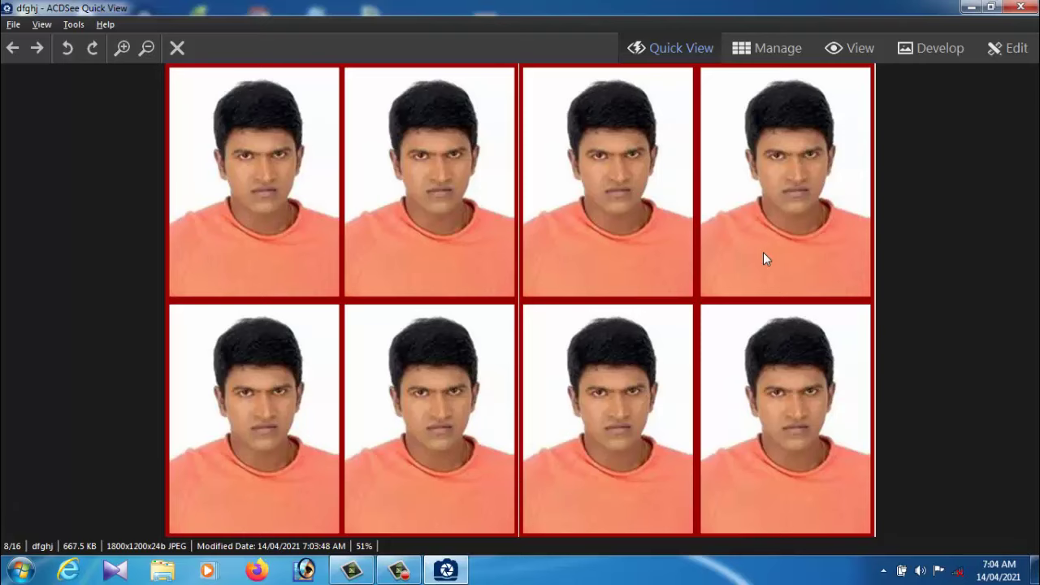
{"action": "left_click", "coordinate": [1024, 7]}
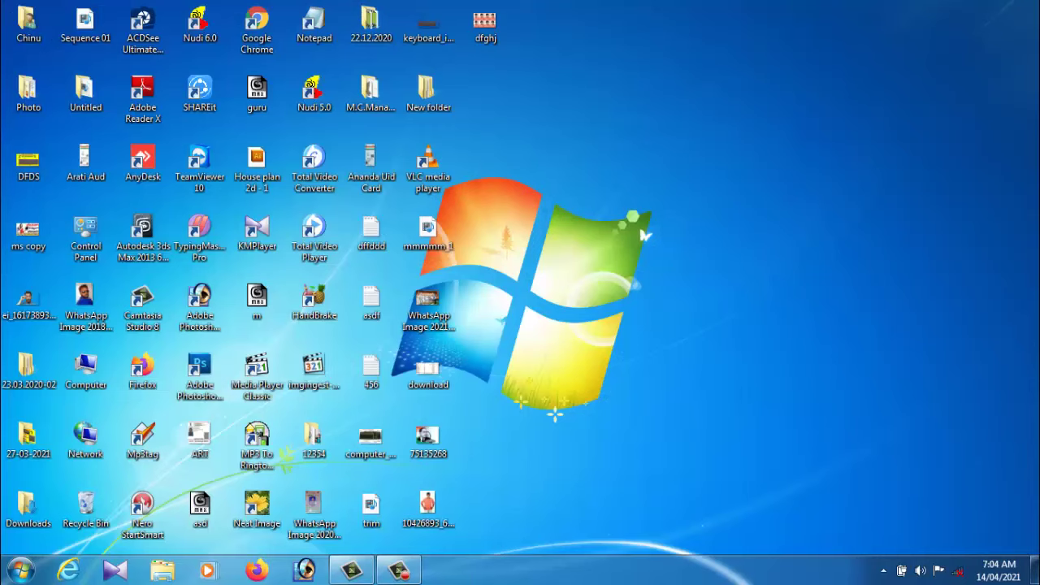
Reopen dfghj.jpg to recheck the two rows of red-bordered photos, then close the viewer.
{"action": "left_click", "coordinate": [492, 32]}
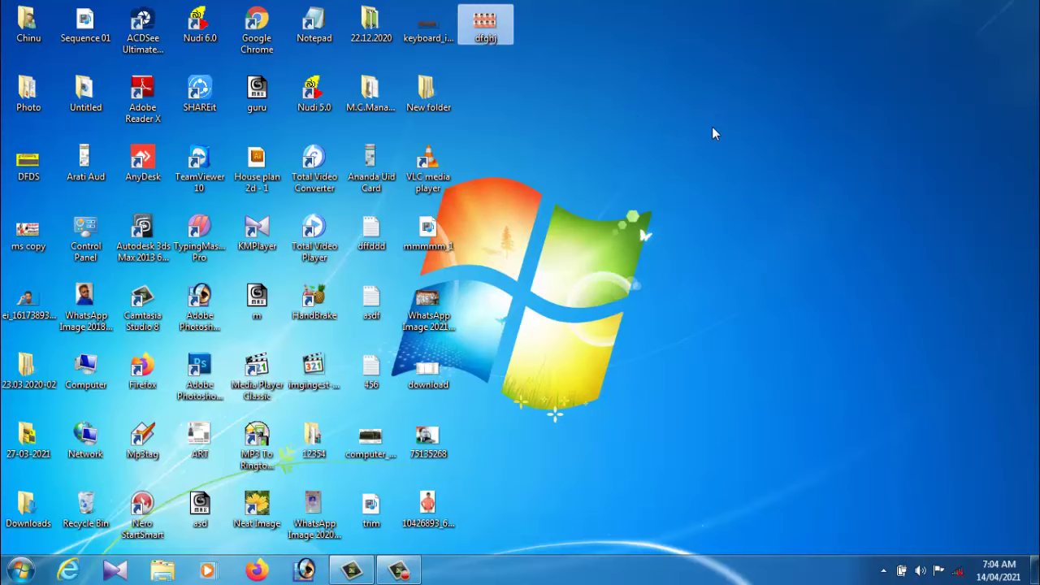
{"action": "double_click", "coordinate": [487, 33]}
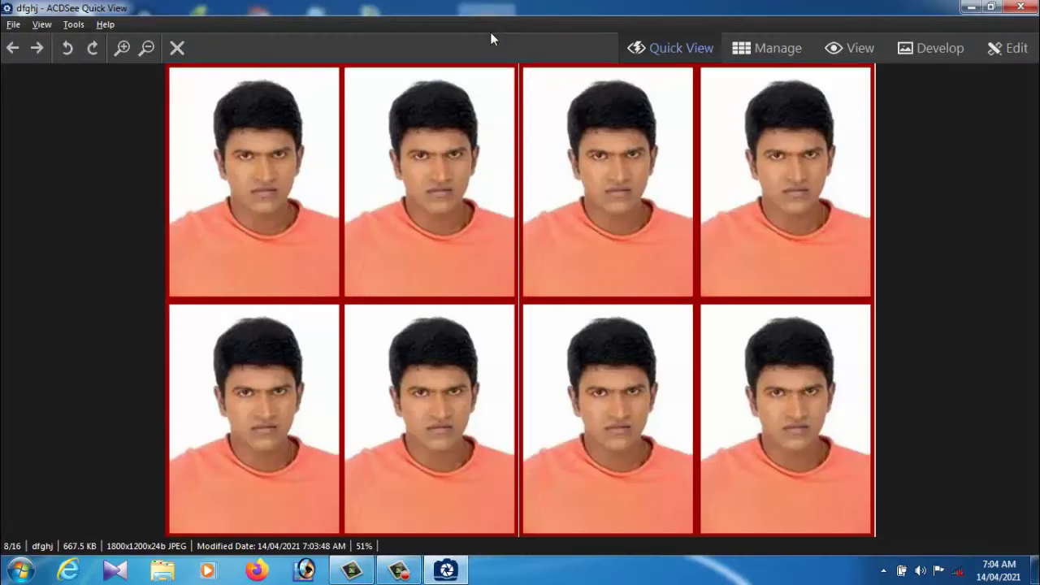
{"action": "left_click", "coordinate": [1021, 8]}
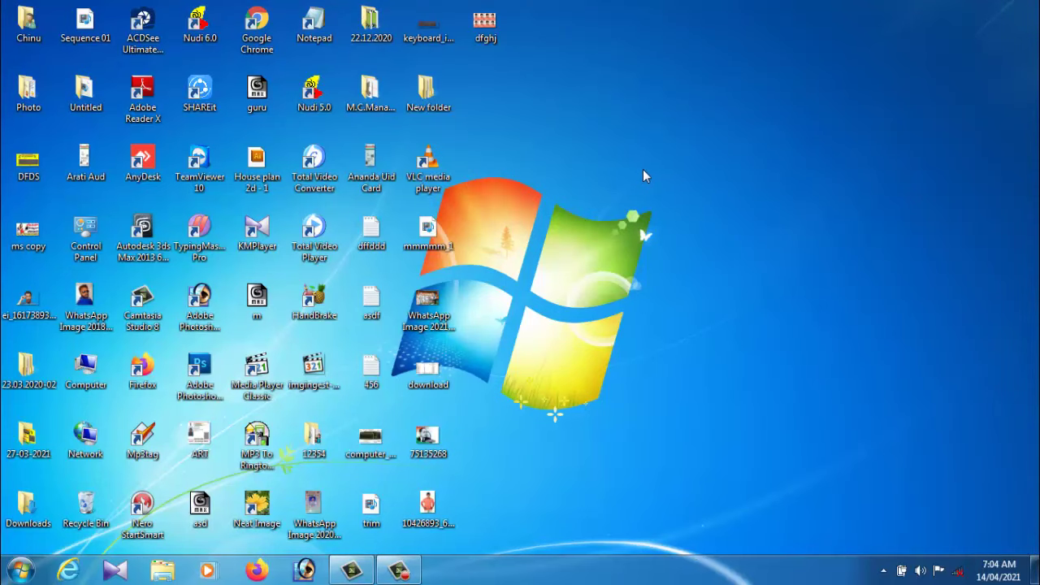